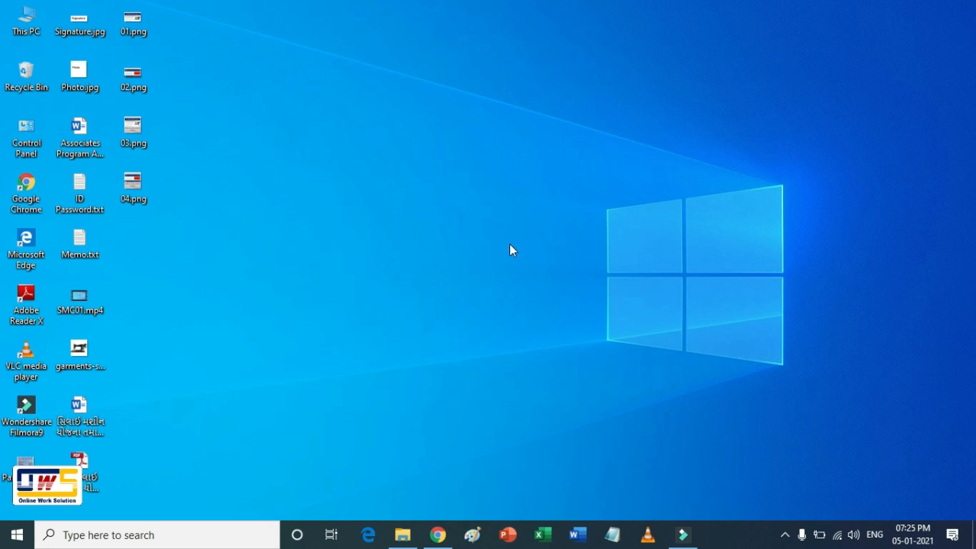
Switch to Chrome, search Google for icg and open the joinindiancoastguard.cdac.in website from the results
left_click(437, 534)
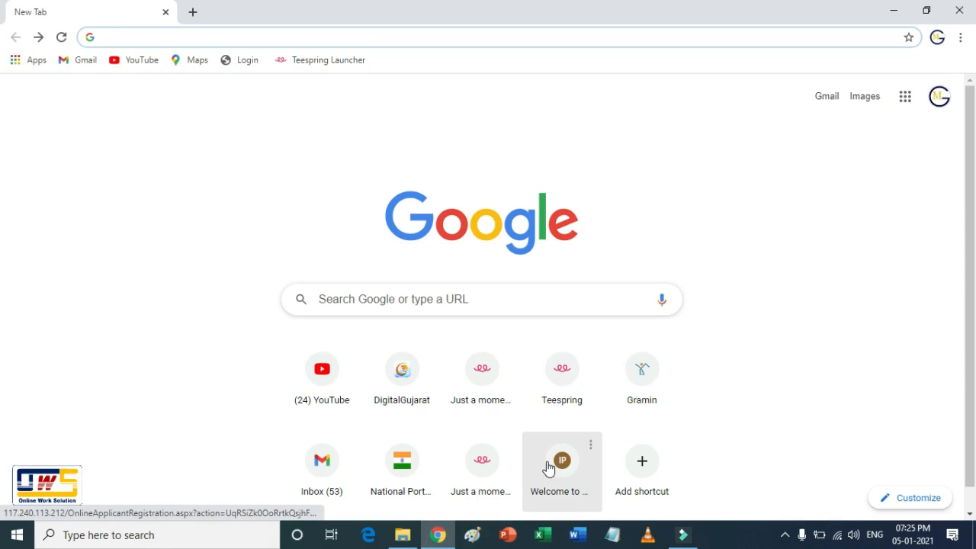
left_click(416, 306)
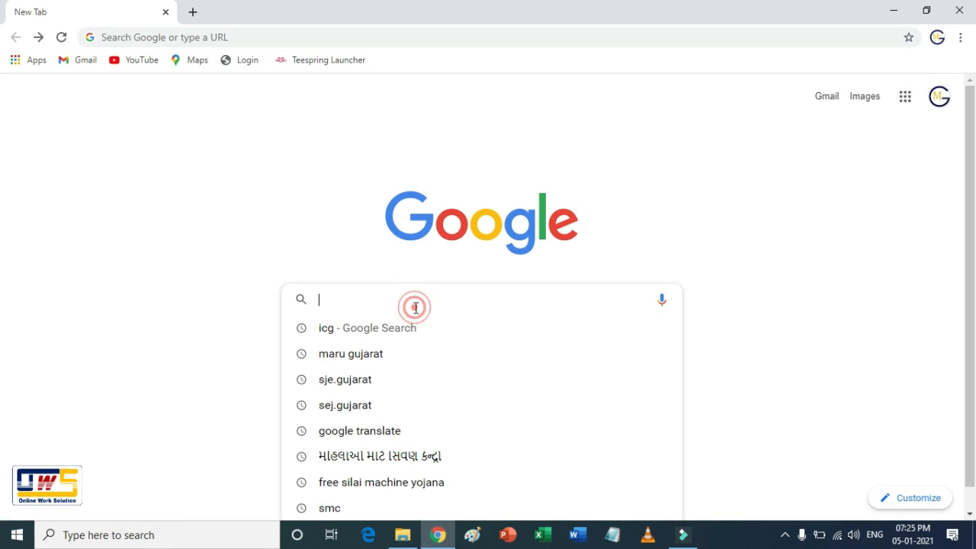
left_click(358, 336)
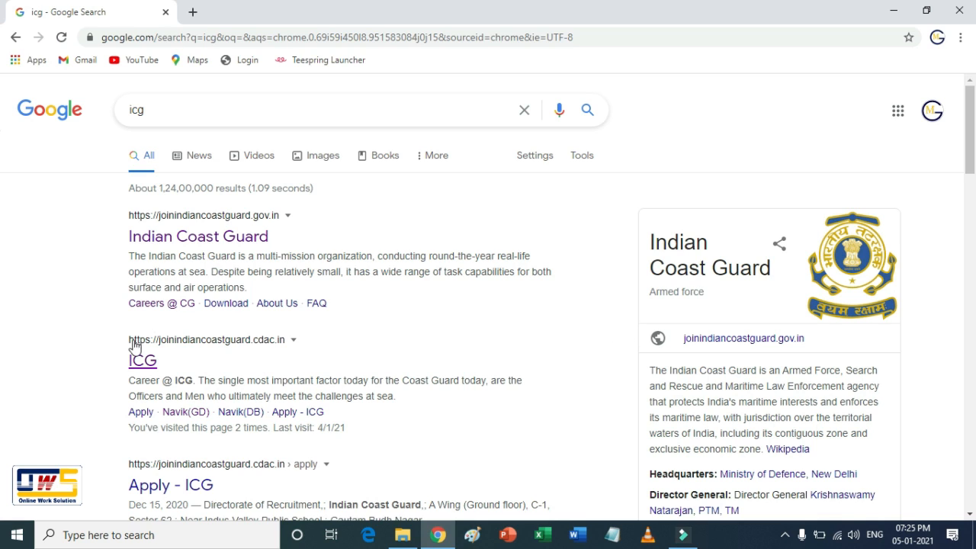
left_click(270, 349)
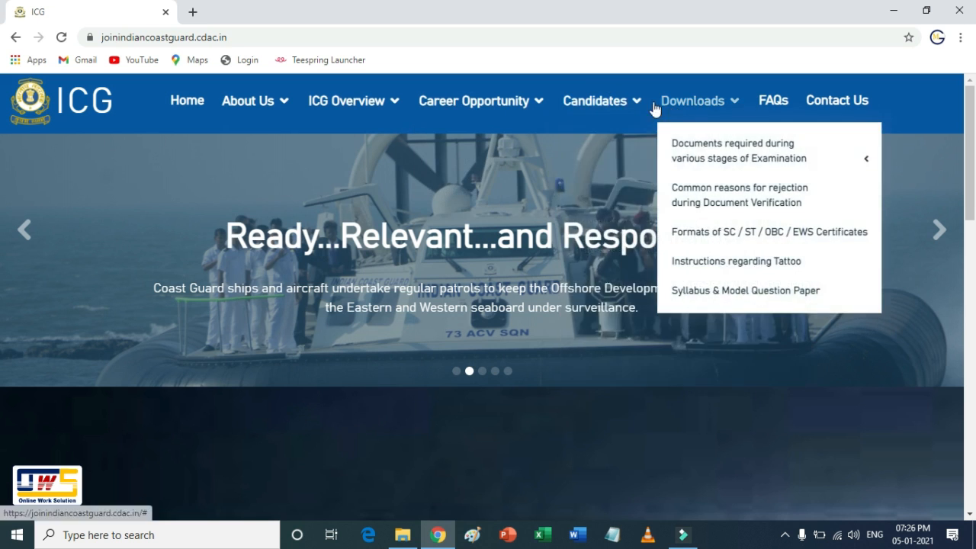
Open the Registration / Apply Online page for candidates on the ICG website
mouse_move(614, 101)
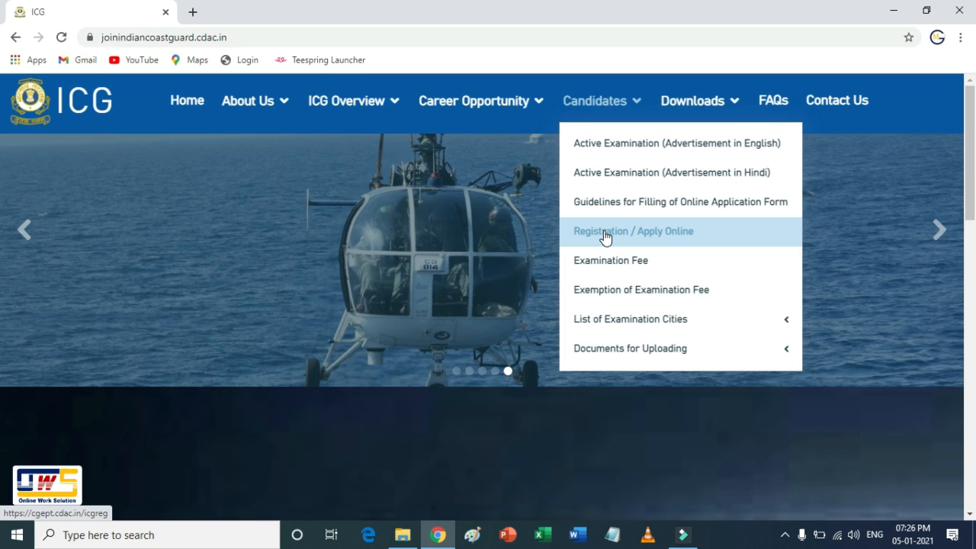
left_click(603, 235)
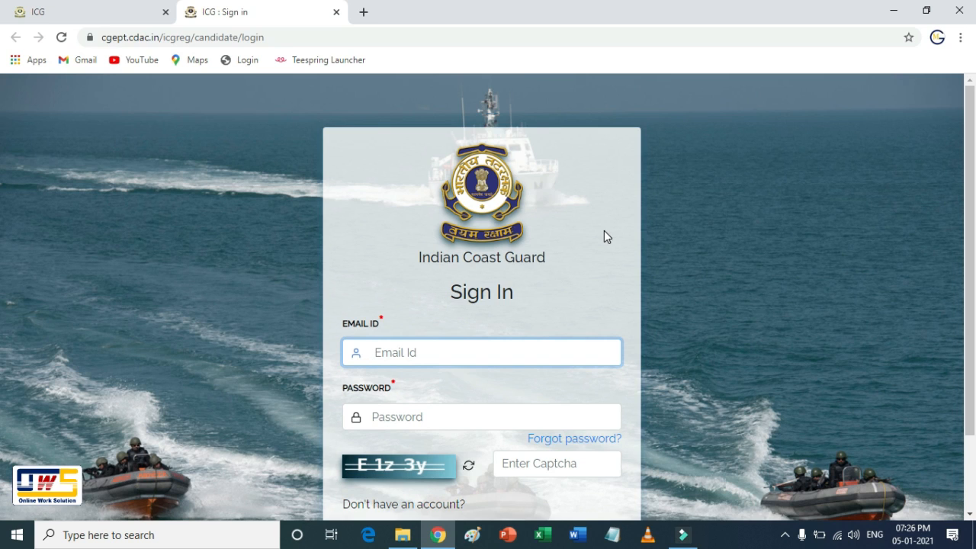
Refresh the captcha on the sign-in form and open the form for creating a new account
scroll(608, 248, "down", 1)
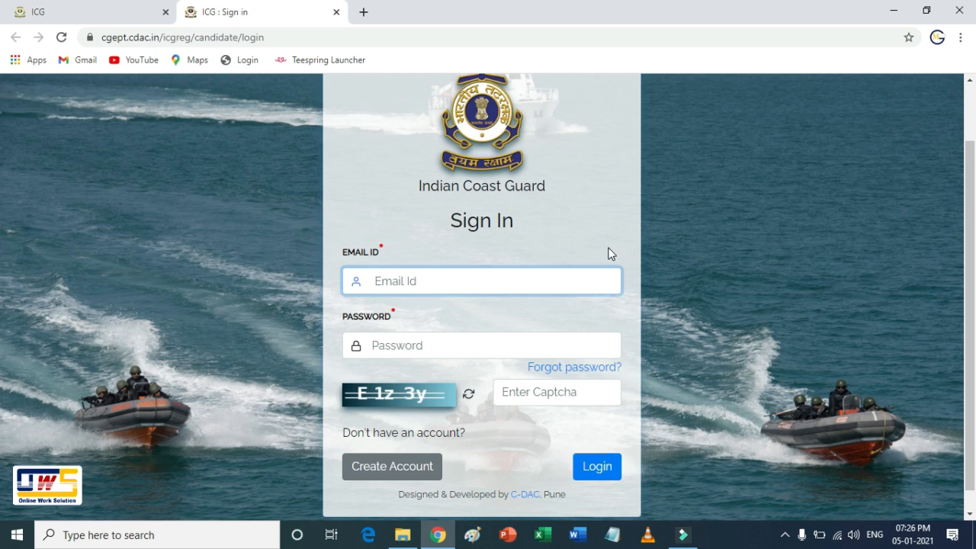
left_click(403, 283)
left_click(399, 345)
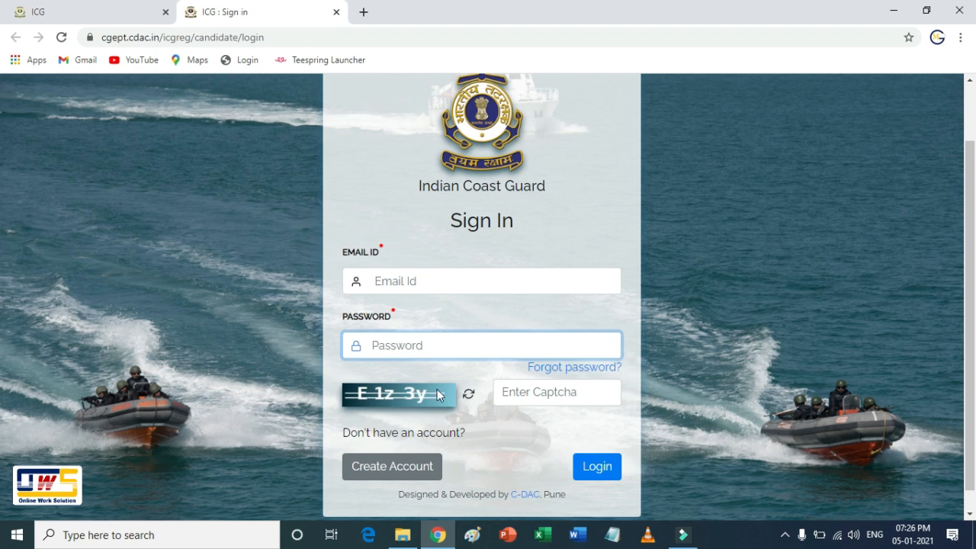
left_click(514, 390)
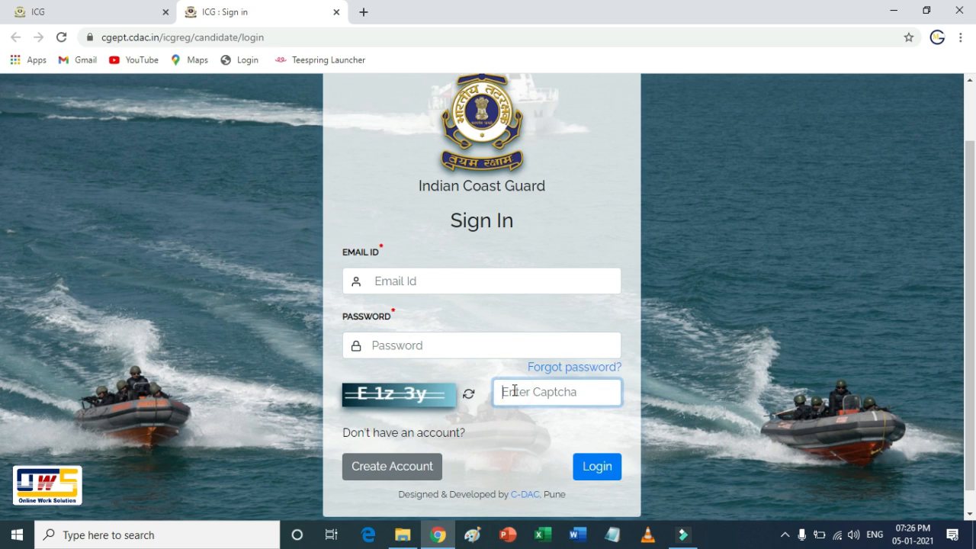
left_click(469, 397)
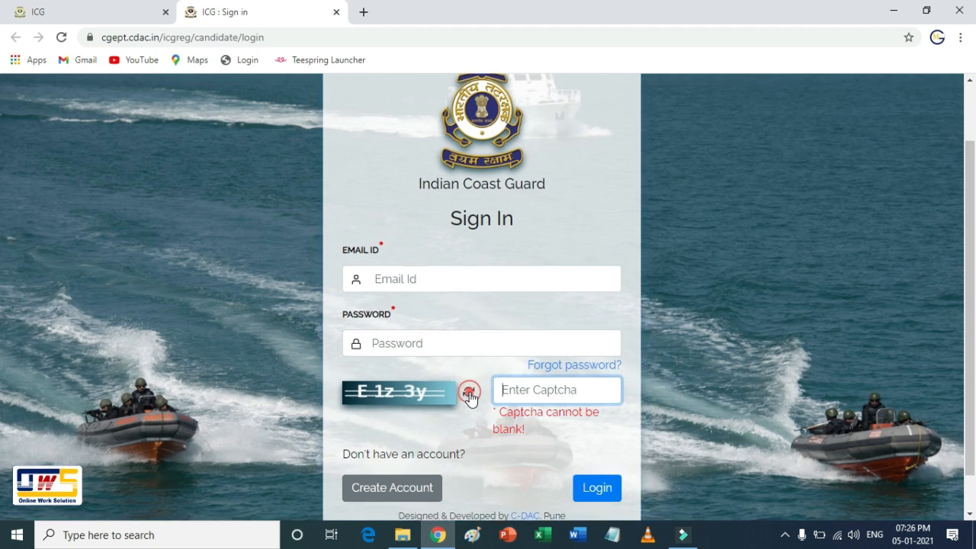
scroll(469, 394, "down", 1)
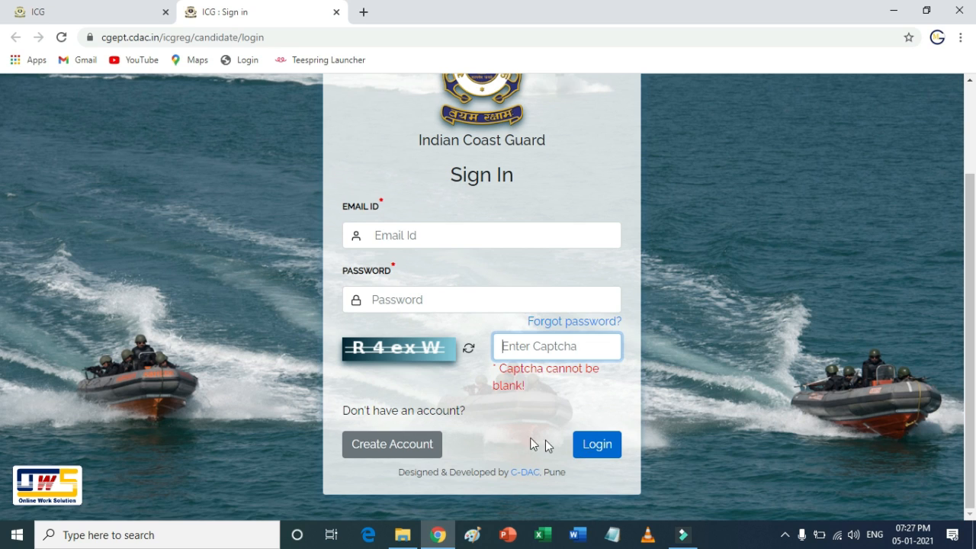
left_click(391, 448)
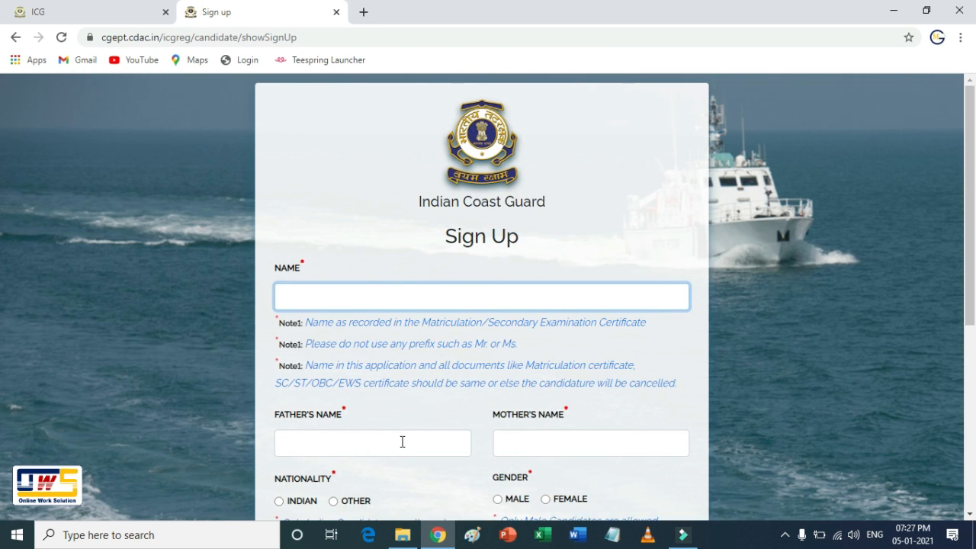
Examine the sign-up form's name notes and its father's name, mother's name, nationality and gender fields
scroll(441, 432, "down", 5)
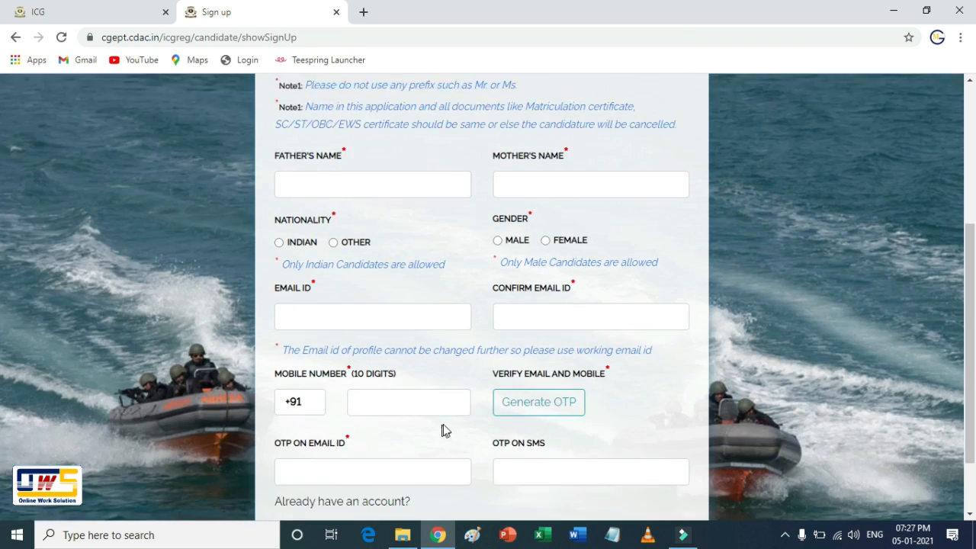
scroll(442, 425, "up", 5)
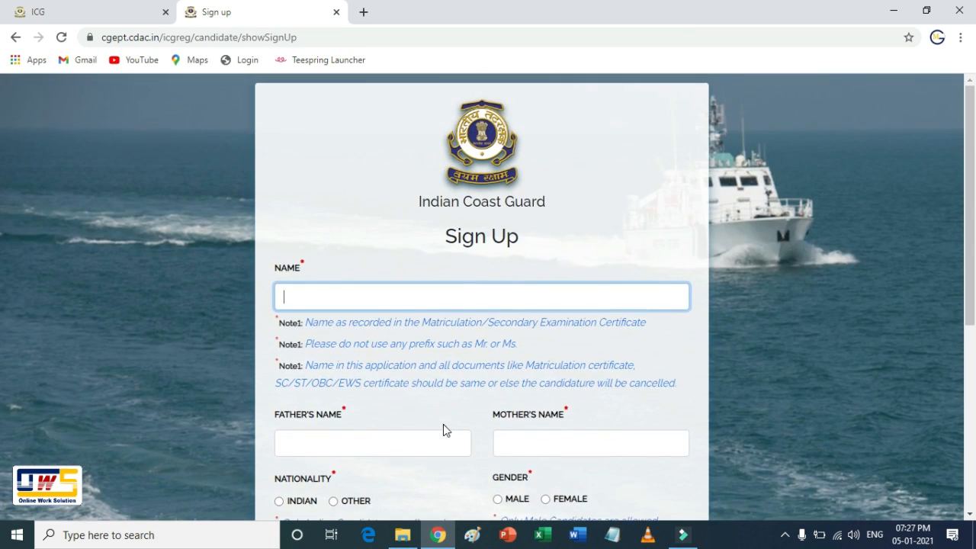
scroll(443, 424, "down", 1)
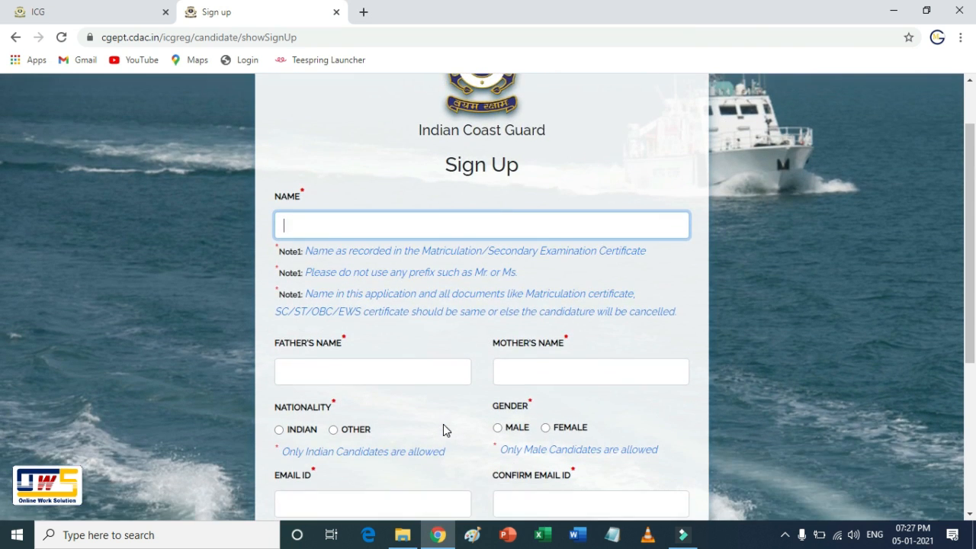
left_click(373, 223)
left_click_drag(422, 251, 588, 254)
left_click(372, 222)
scroll(373, 222, "down", 1)
left_click(313, 304)
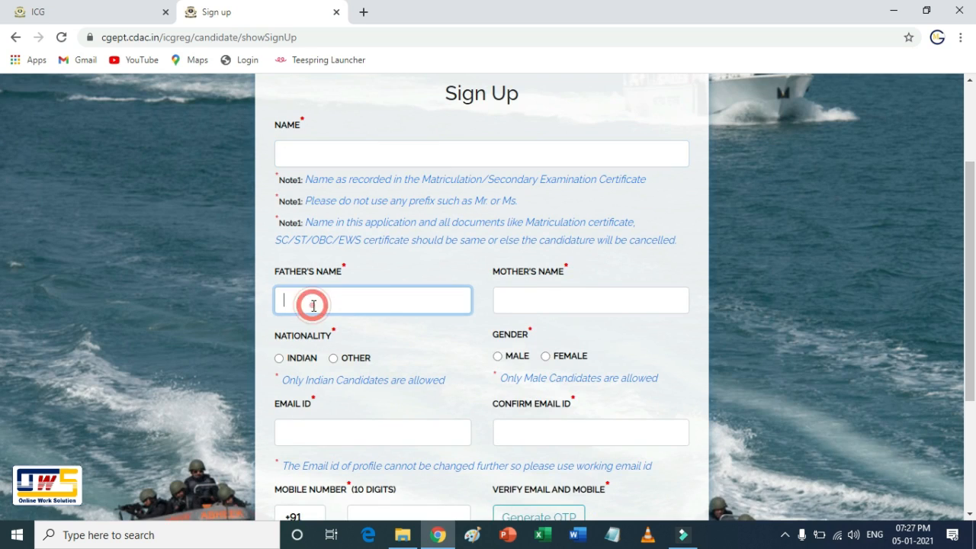
left_click(523, 297)
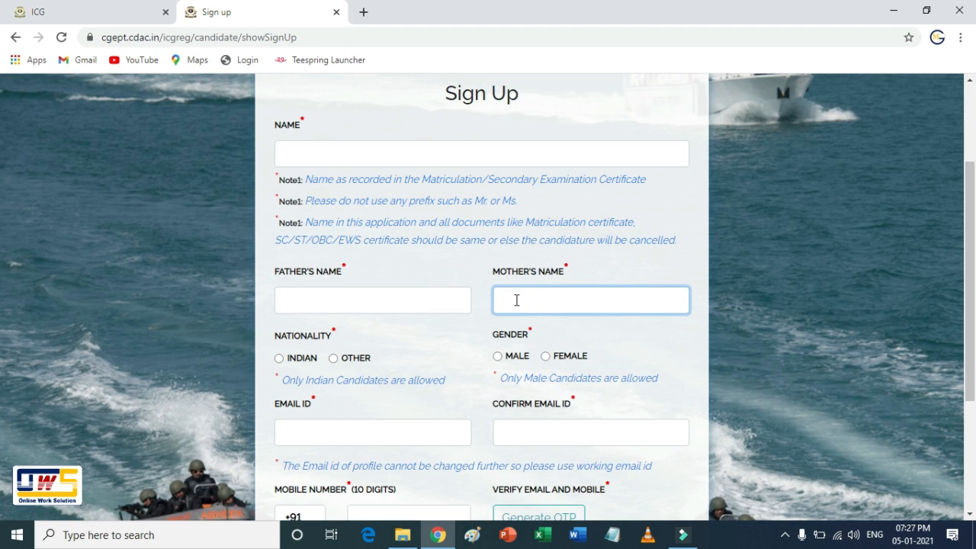
left_click_drag(272, 336, 340, 339)
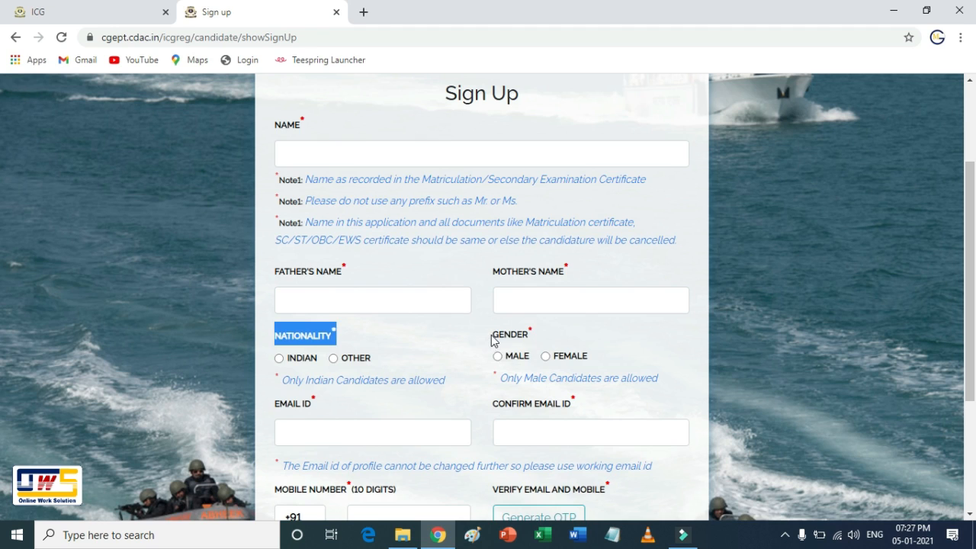
left_click_drag(492, 336, 530, 336)
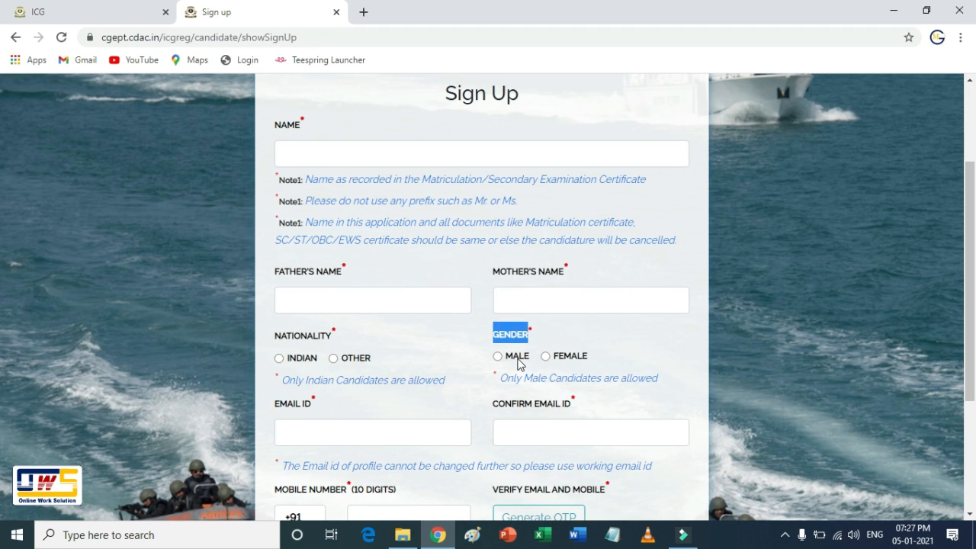
Examine the sign-up form's email, mobile number, Generate OTP and OTP verification fields
scroll(457, 370, "down", 1)
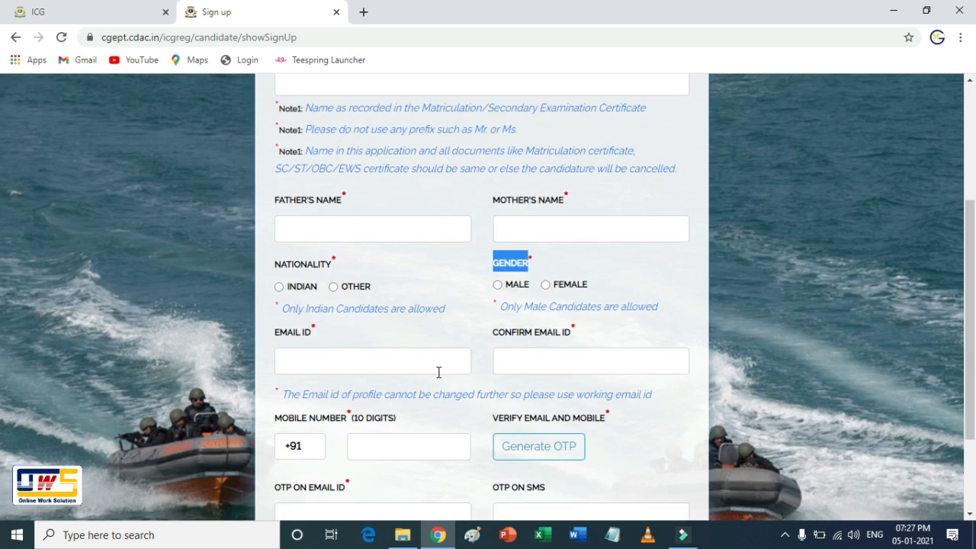
left_click(333, 358)
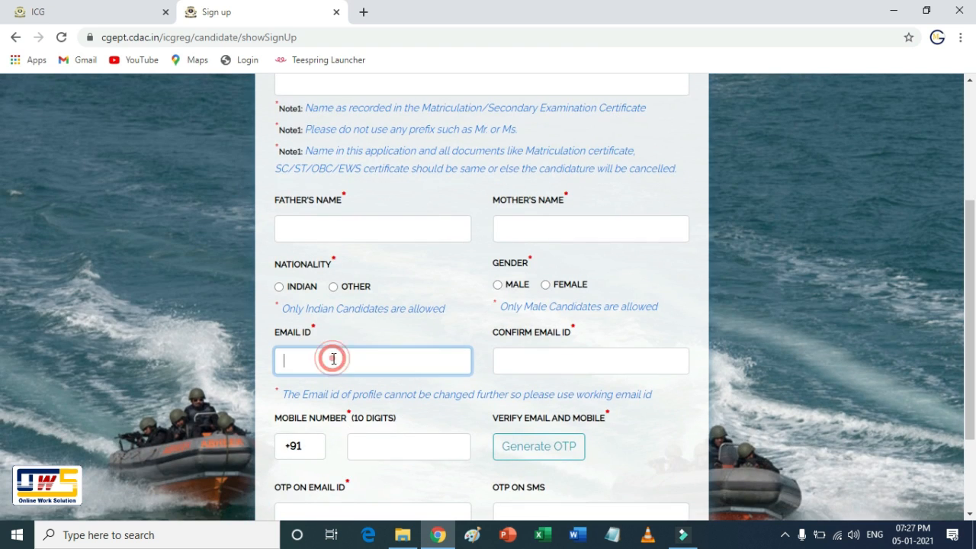
left_click(544, 362)
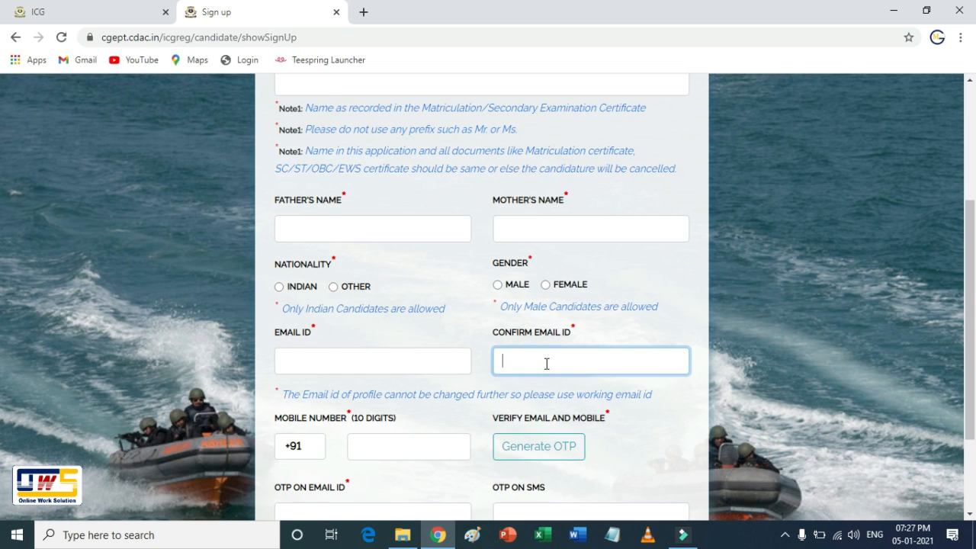
scroll(547, 364, "down", 1)
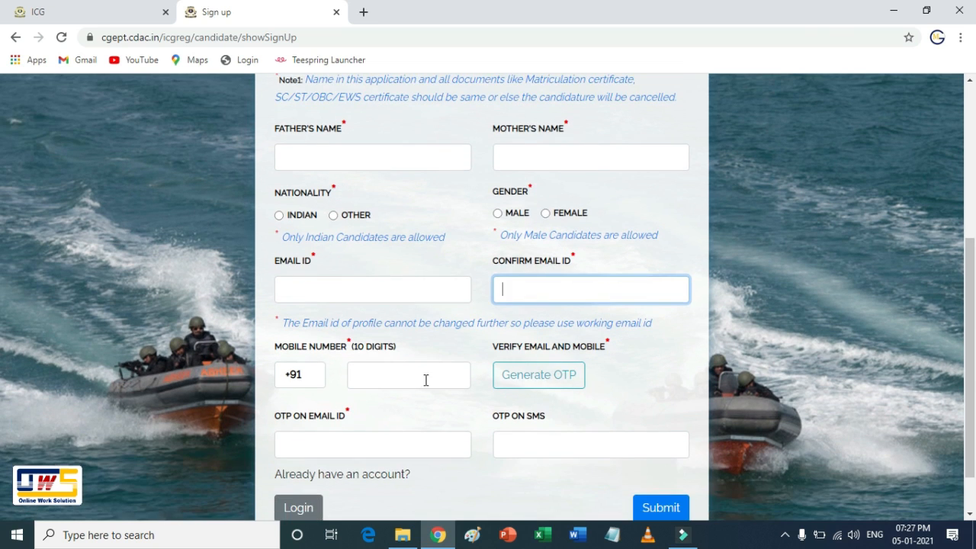
left_click(398, 375)
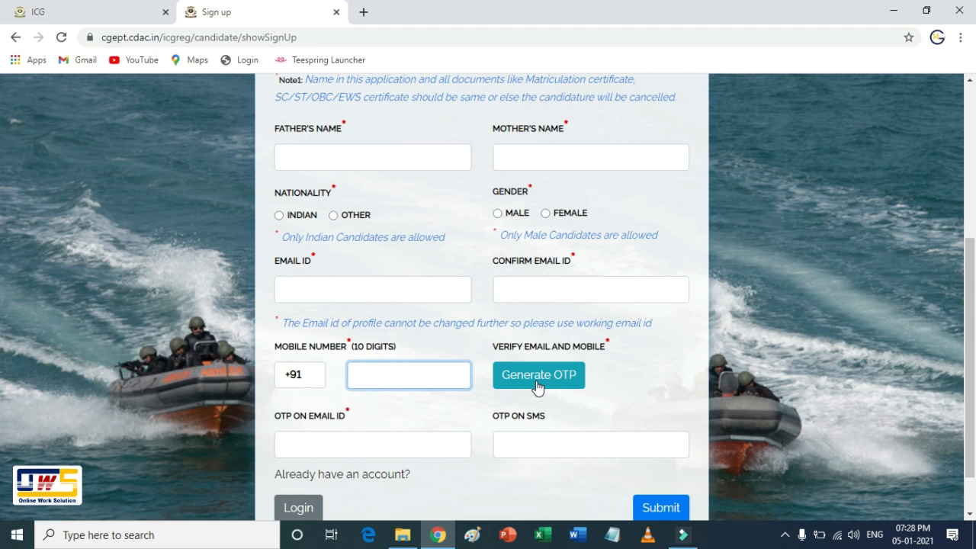
left_click(379, 280)
left_click(397, 370)
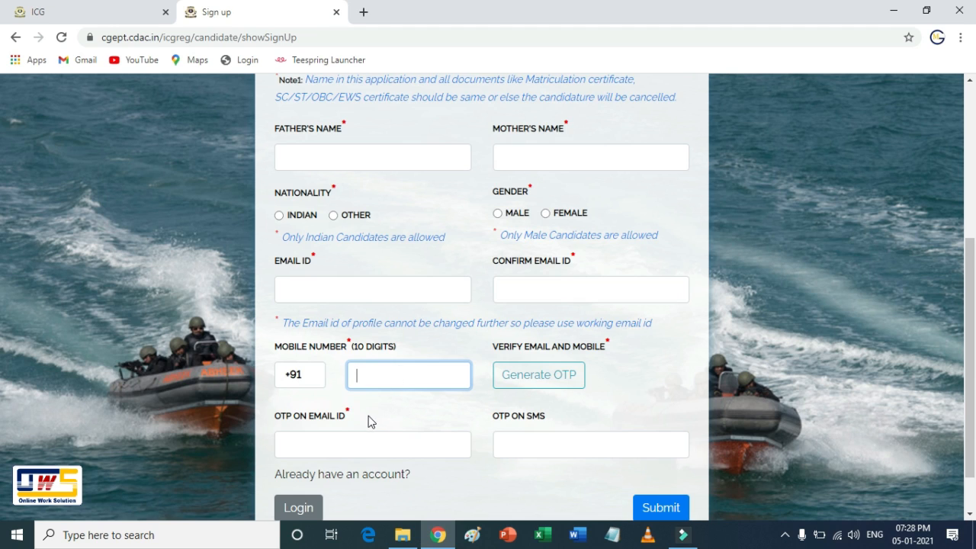
left_click(323, 446)
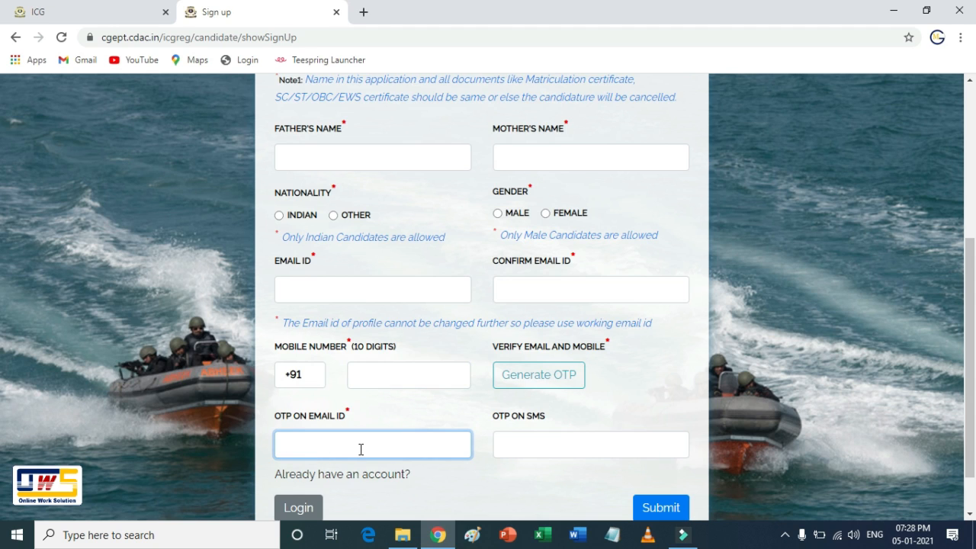
left_click(541, 444)
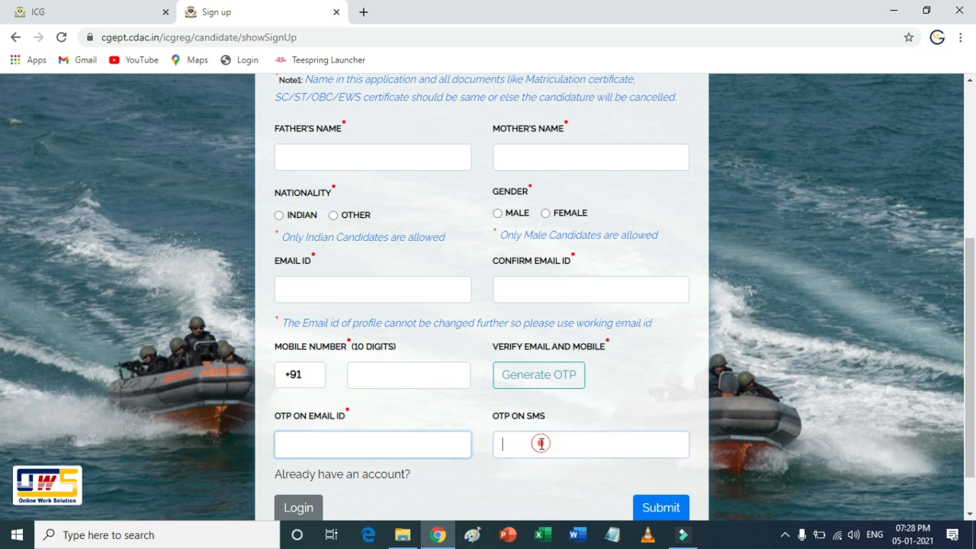
scroll(534, 446, "down", 1)
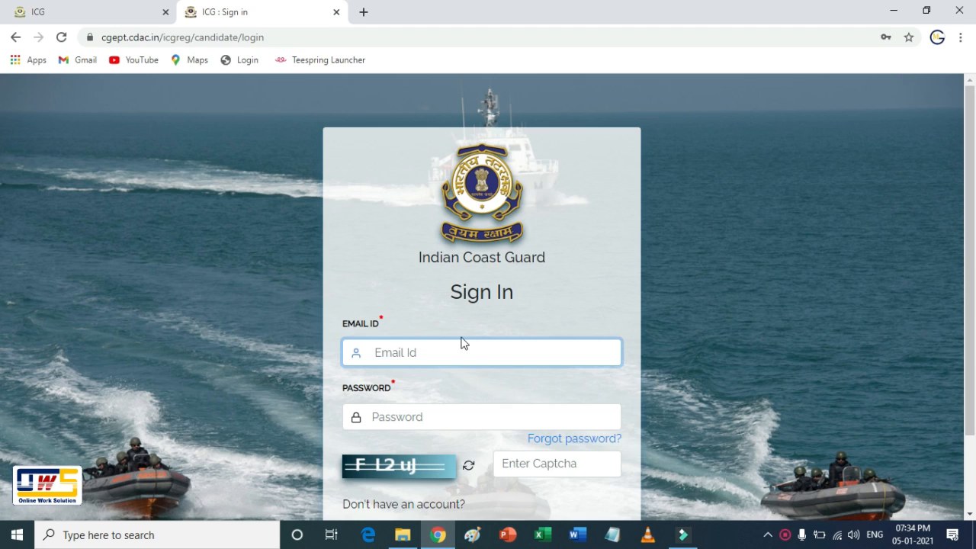
Examine the email, password and captcha fields of the sign-in form
left_click(414, 355)
left_click(395, 418)
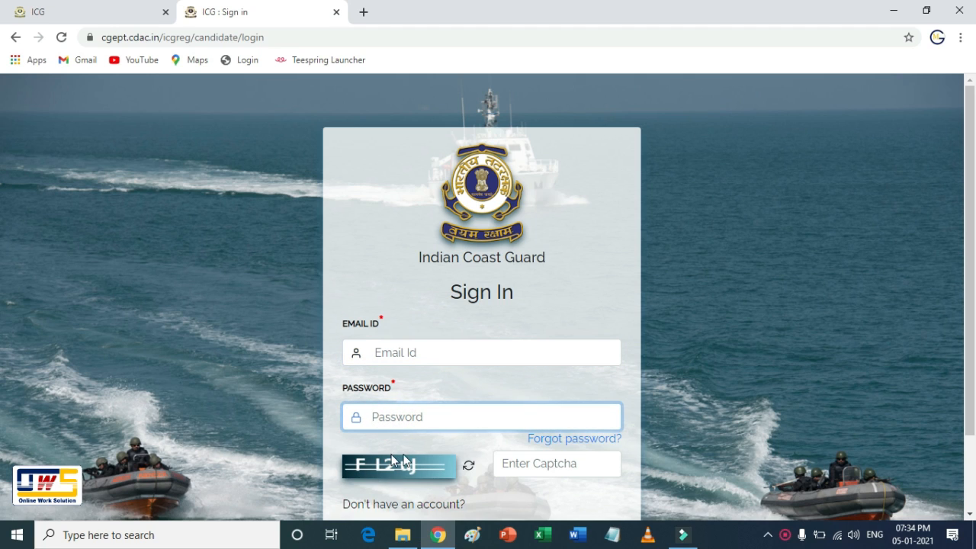
left_click(527, 464)
scroll(527, 465, "down", 2)
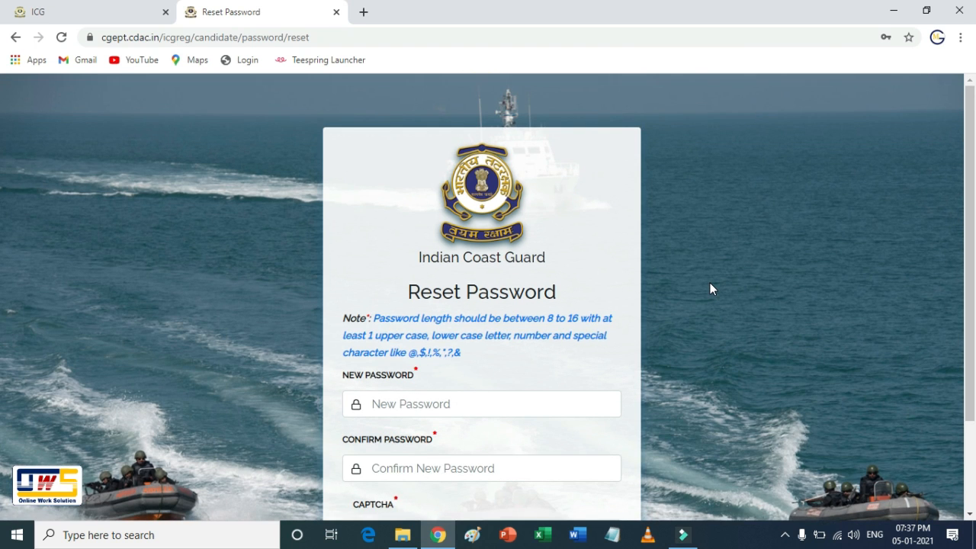
Examine the Reset Password form's note on password length, upper and lower case letters, numbers and special characters
scroll(710, 284, "down", 2)
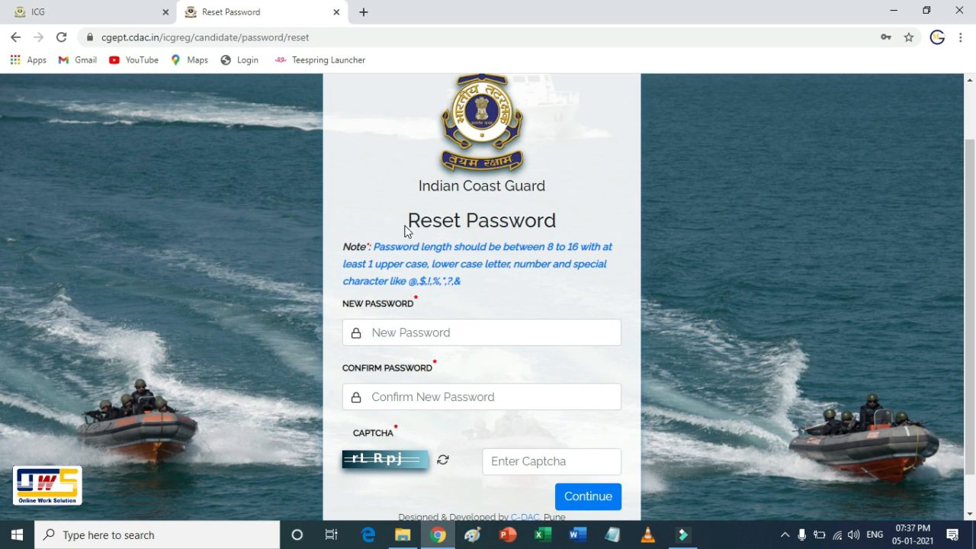
left_click_drag(403, 220, 564, 221)
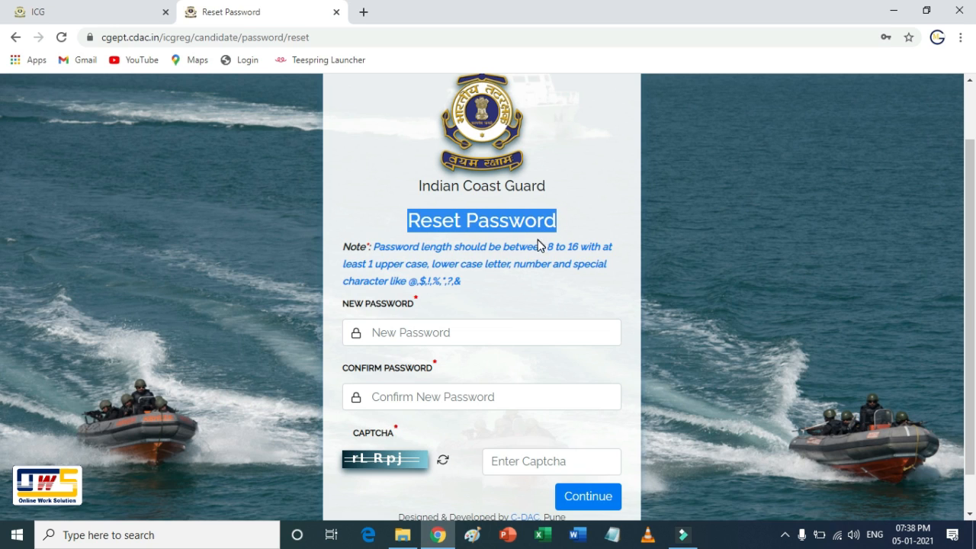
left_click_drag(543, 246, 578, 246)
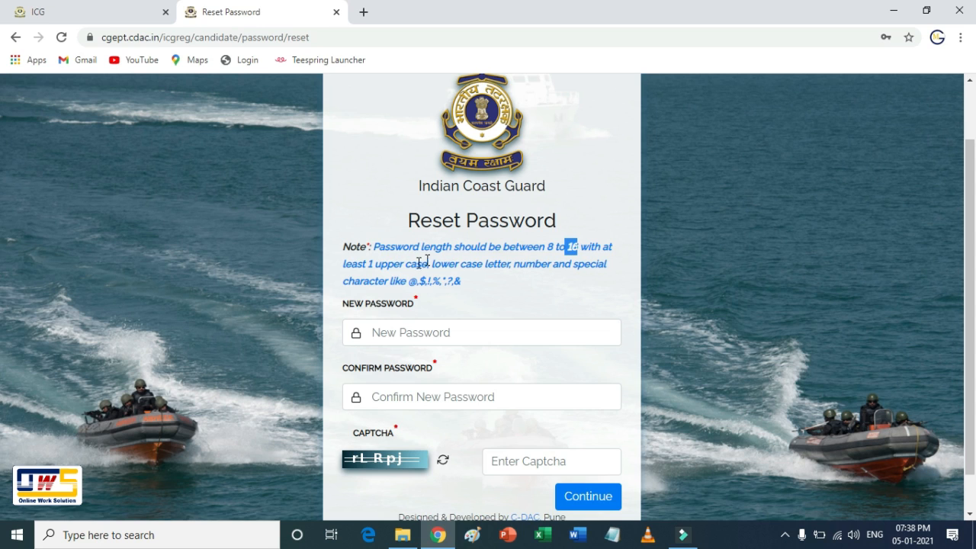
left_click(375, 265)
left_click_drag(376, 266, 442, 263)
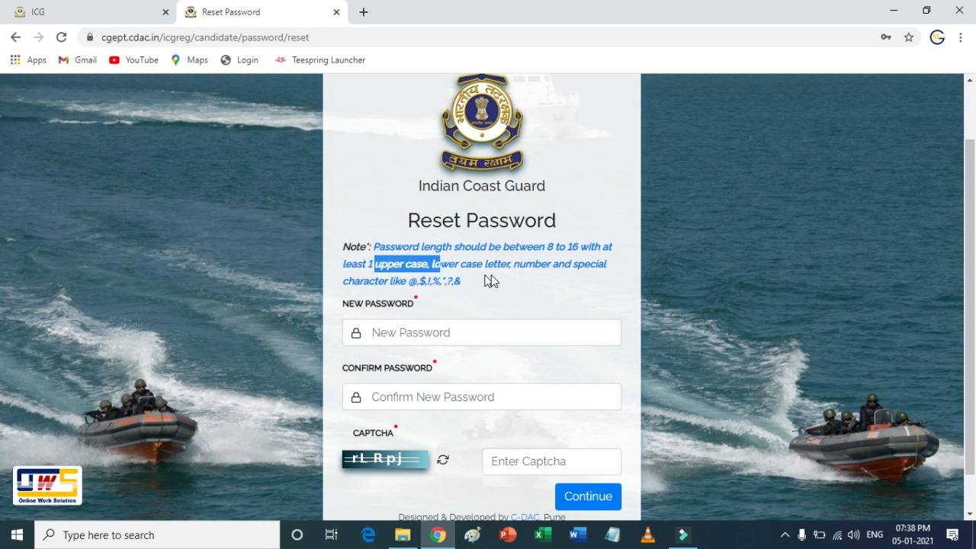
left_click_drag(510, 264, 535, 263)
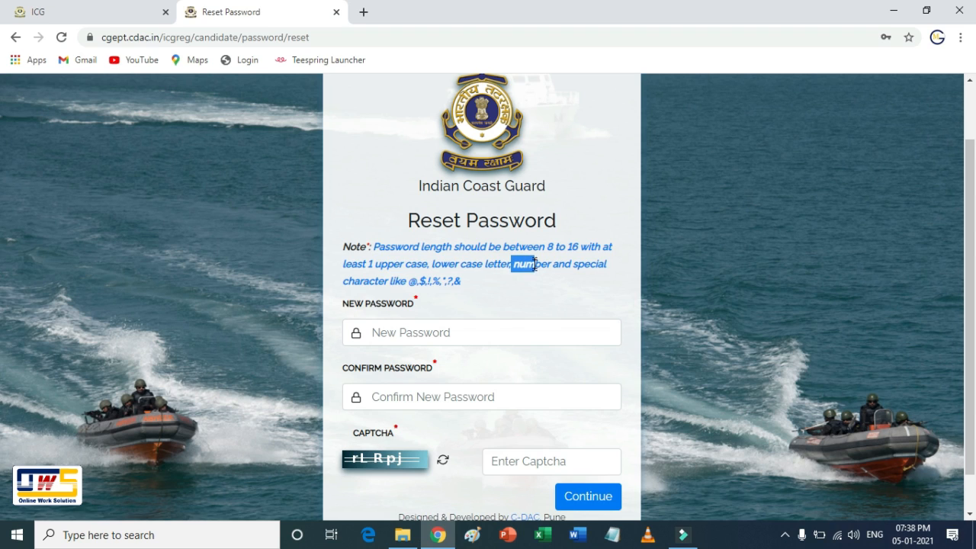
Examine the new password, confirm password and captcha fields of the Reset Password form
left_click(443, 331)
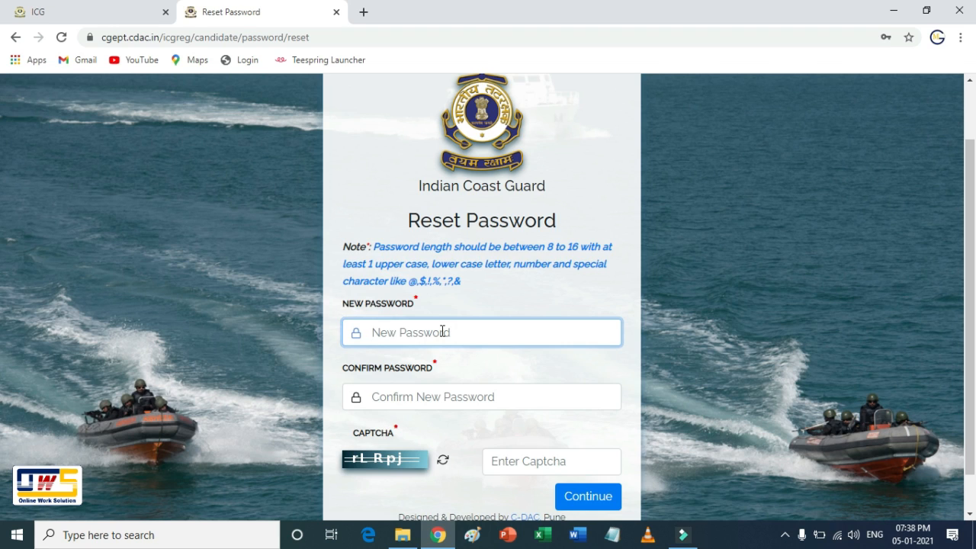
left_click(406, 398)
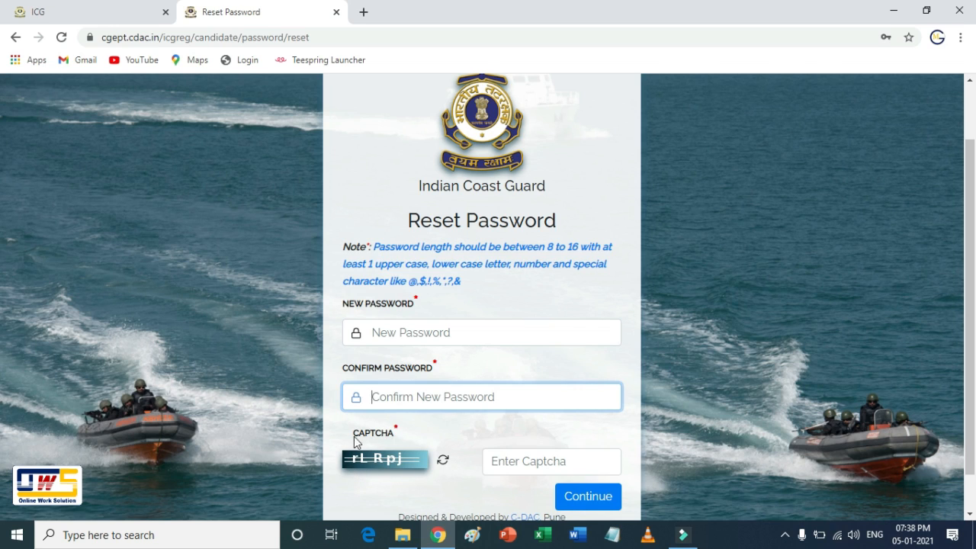
left_click(509, 459)
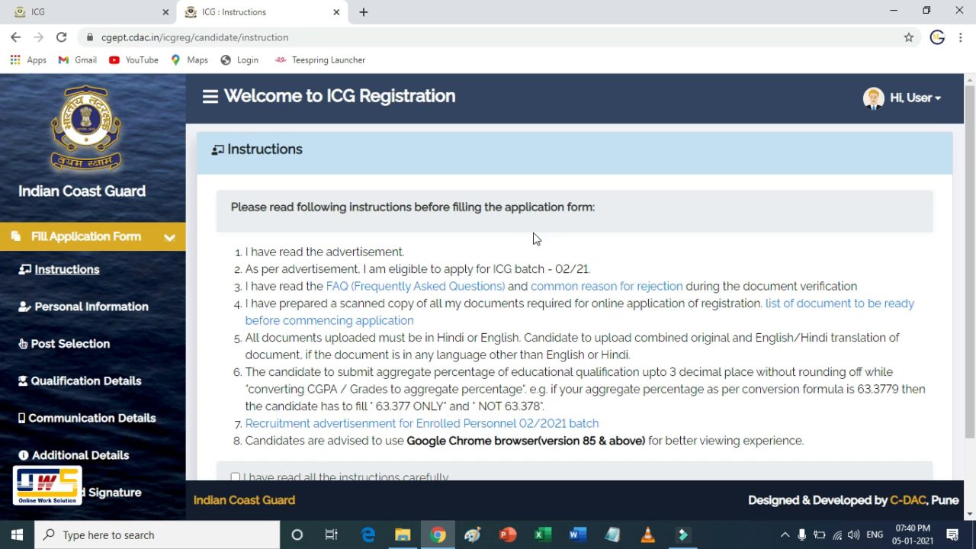
Read through the application instructions, accept that all of them have been read carefully, and submit the page
left_click_drag(226, 150, 304, 154)
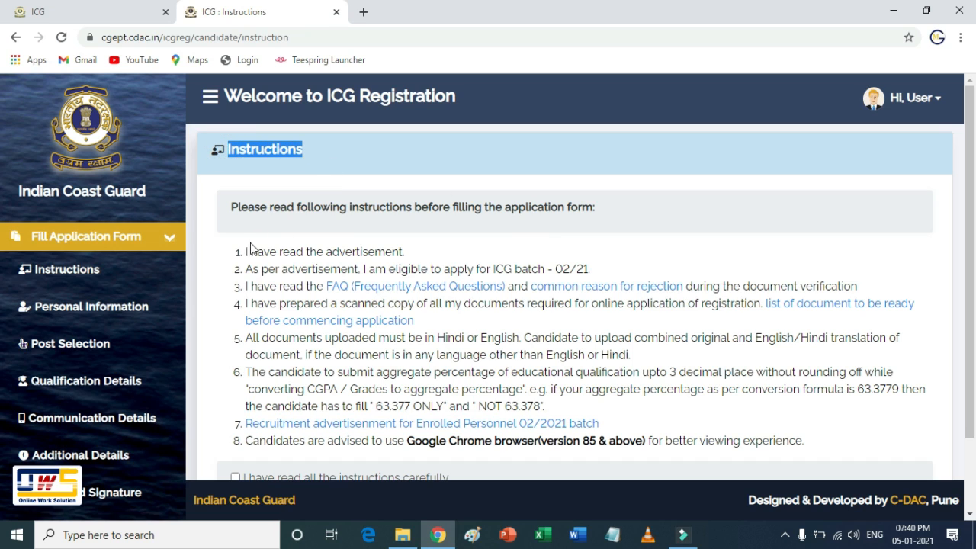
left_click_drag(250, 250, 547, 402)
scroll(549, 403, "down", 1)
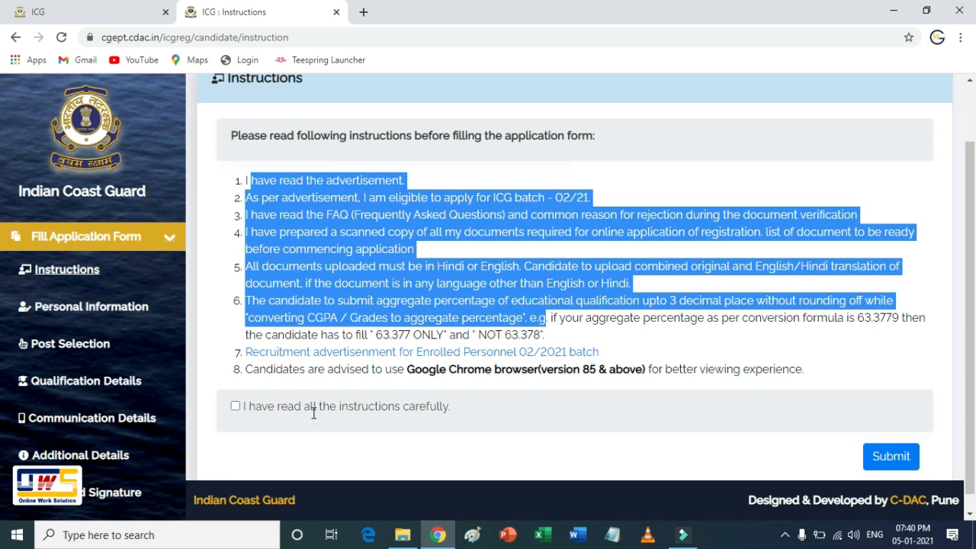
left_click(236, 408)
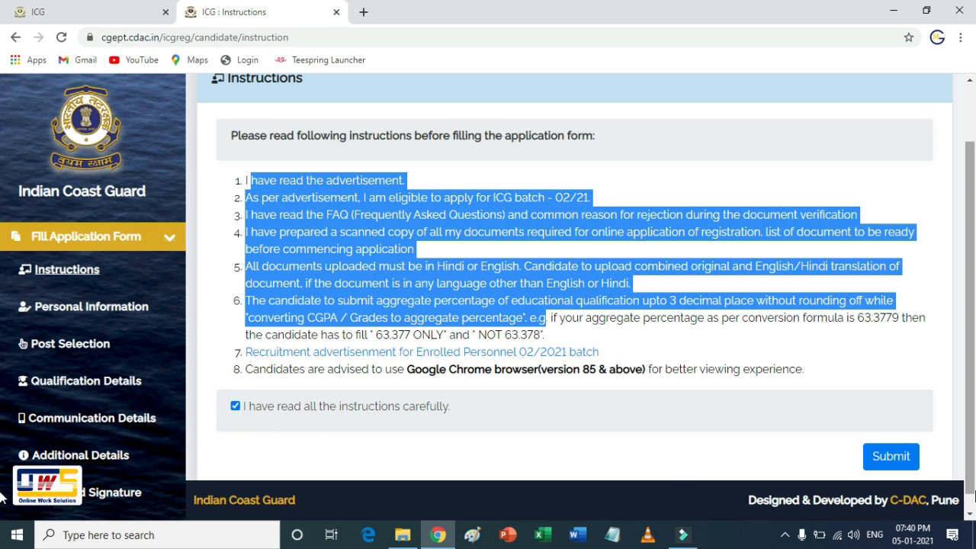
left_click(888, 460)
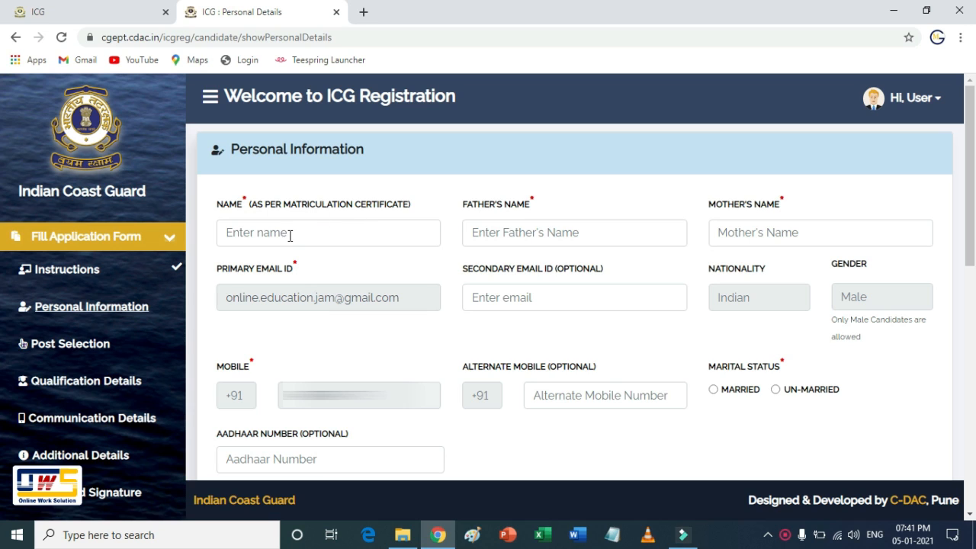
Examine the name, father's name, mother's name, primary email and mobile fields of the Personal Information form
left_click(290, 234)
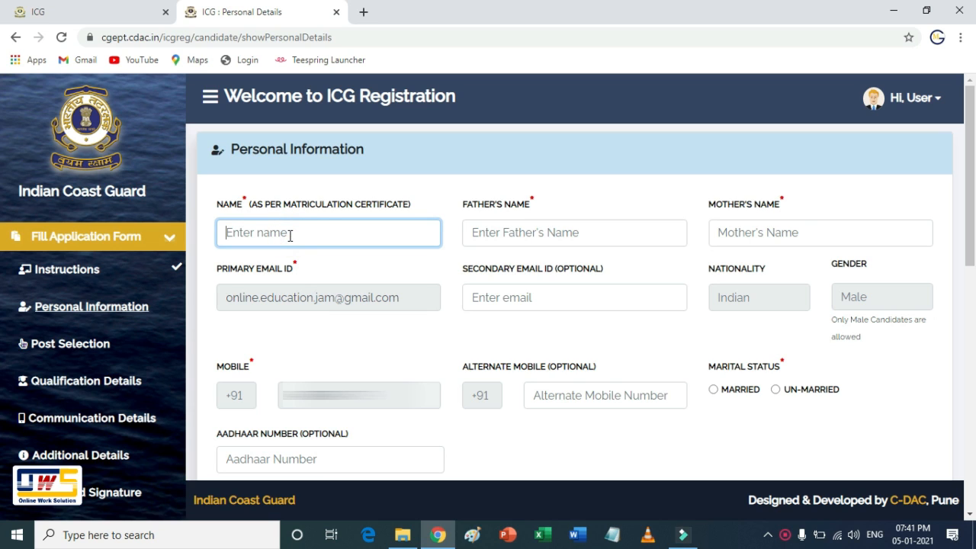
left_click(493, 232)
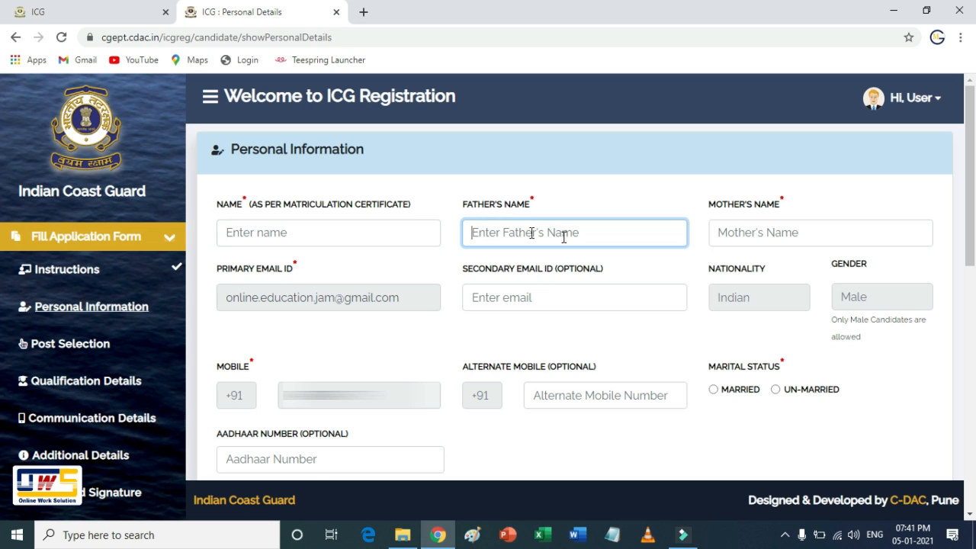
left_click(727, 235)
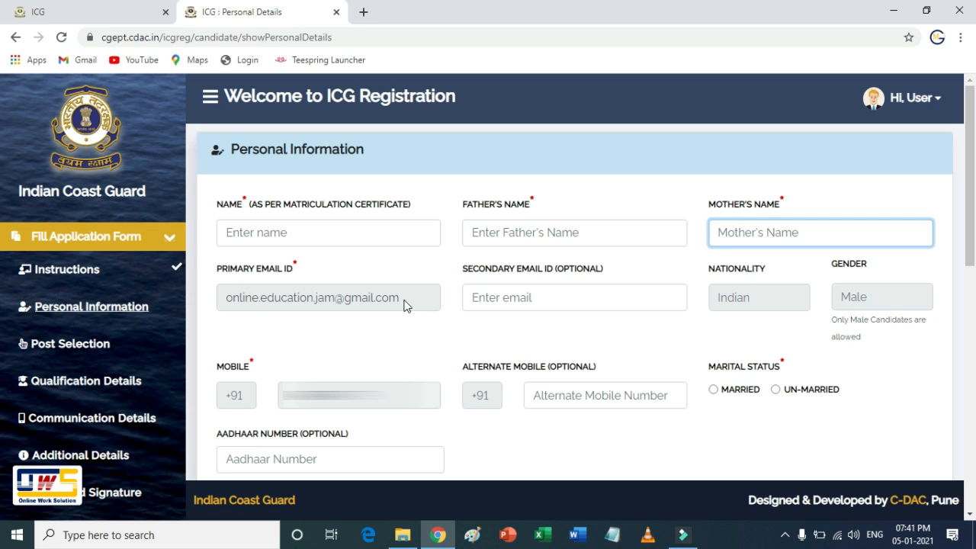
left_click_drag(404, 304, 226, 315)
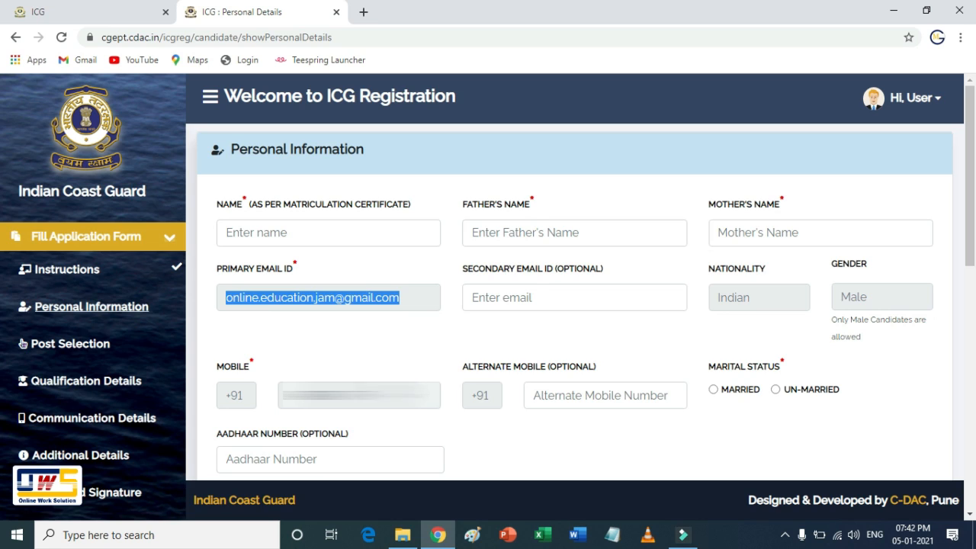
left_click_drag(414, 396, 279, 402)
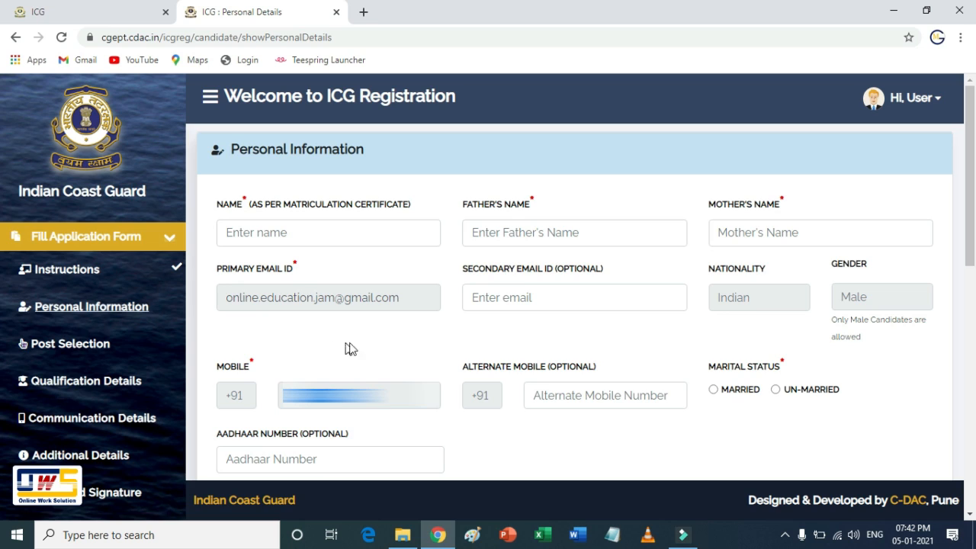
Examine the secondary email, alternate mobile, nationality, marital status and optional Aadhaar number fields
left_click(527, 297)
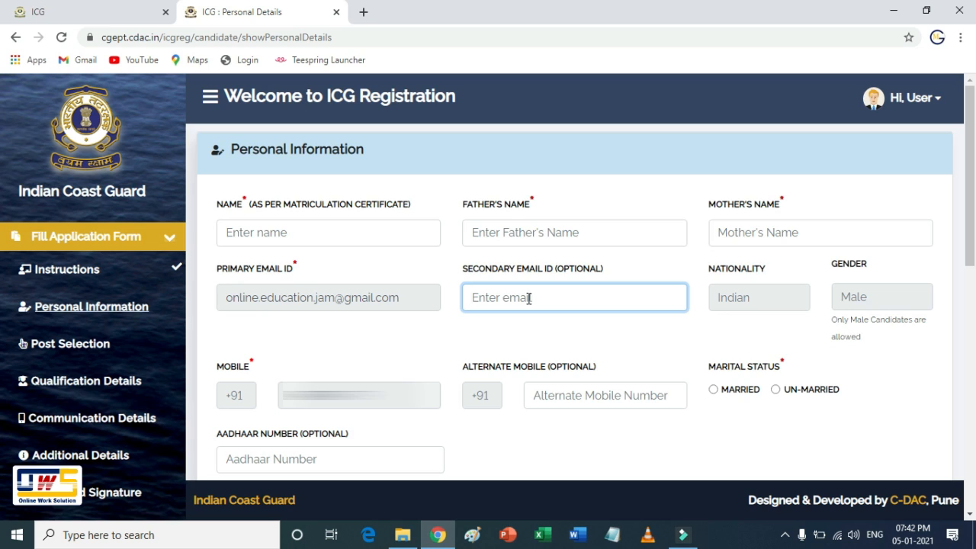
left_click(556, 395)
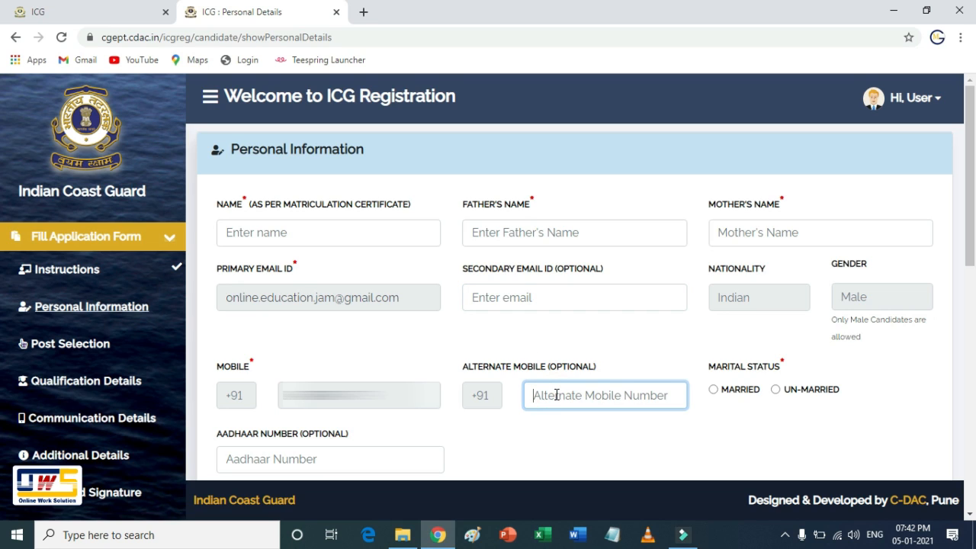
left_click(758, 297)
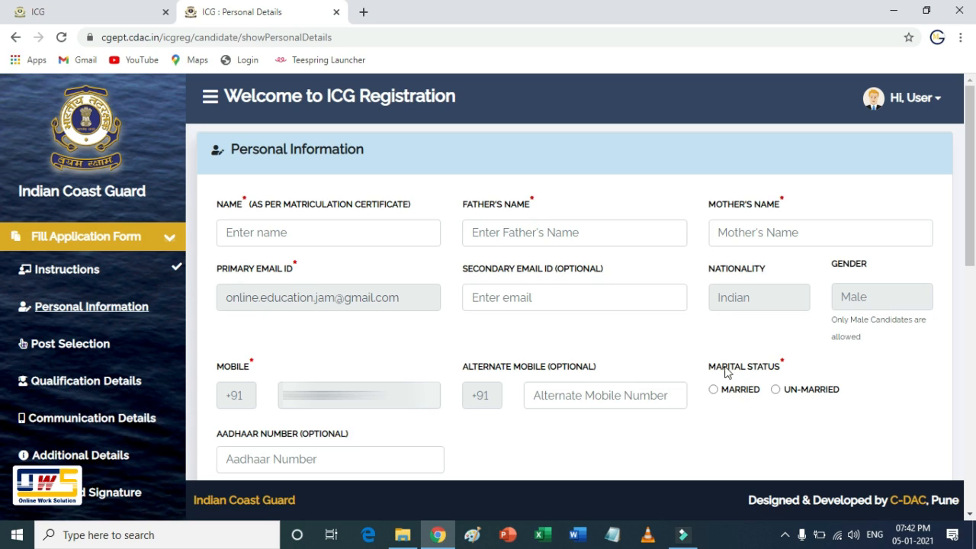
left_click_drag(704, 366, 779, 370)
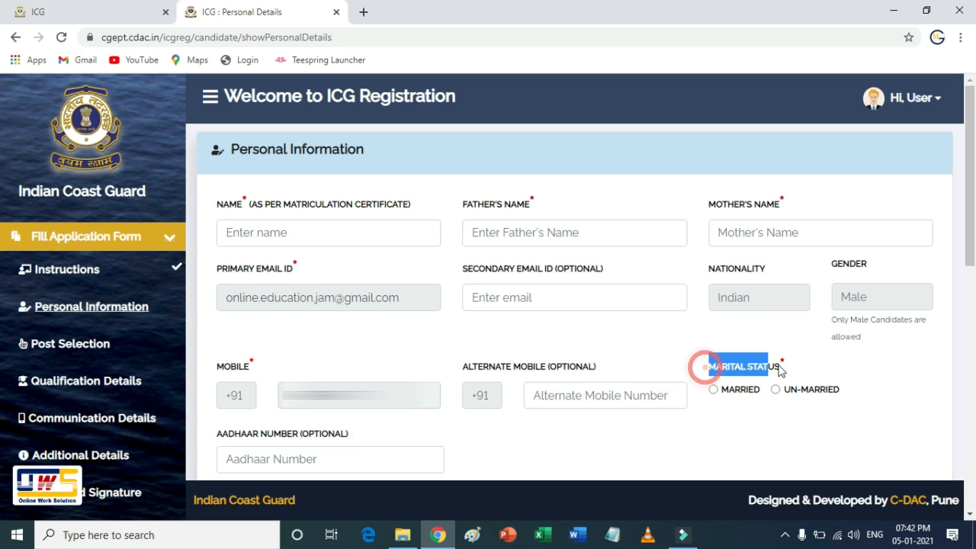
left_click(814, 424)
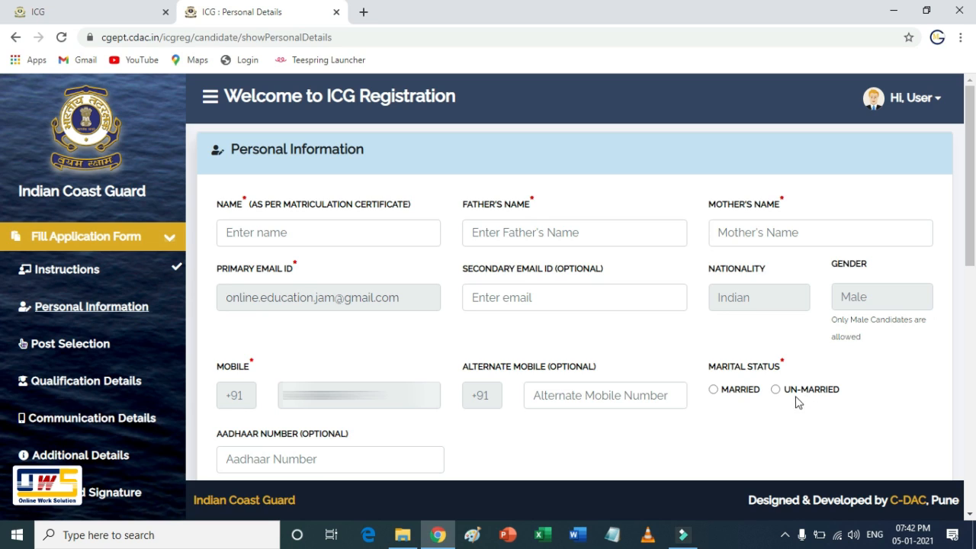
left_click(272, 460)
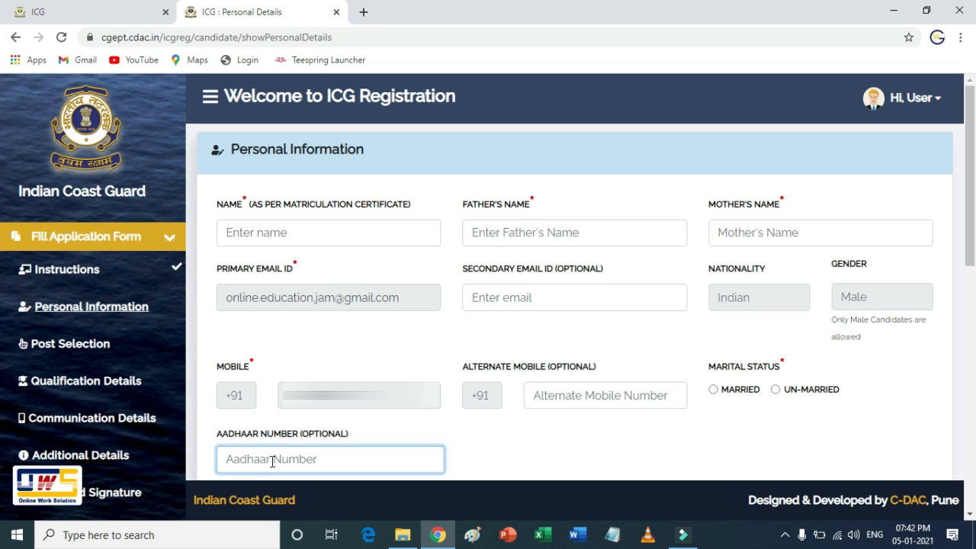
left_click(305, 432)
left_click_drag(305, 432, 348, 435)
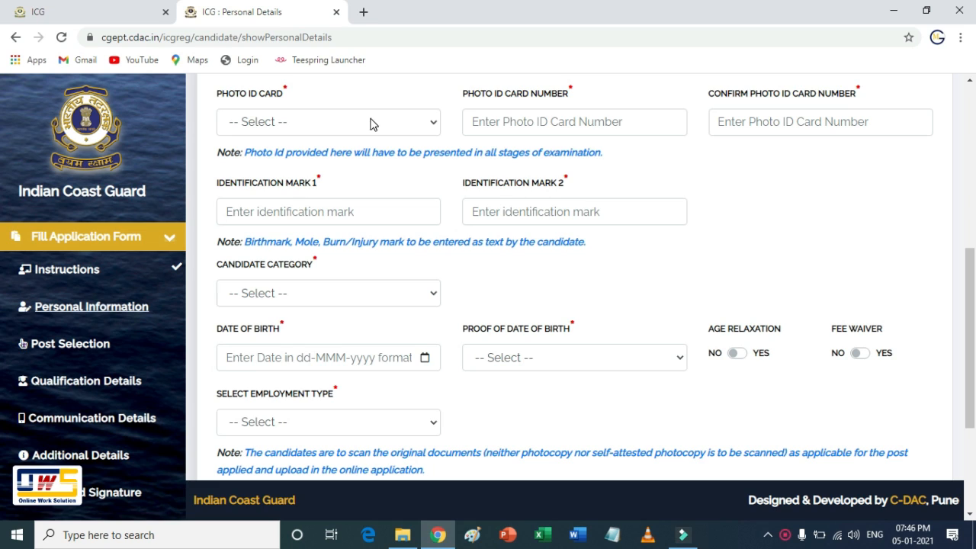
Set the photo ID card type to Driving Licence and check the card number and confirmation fields
left_click(373, 122)
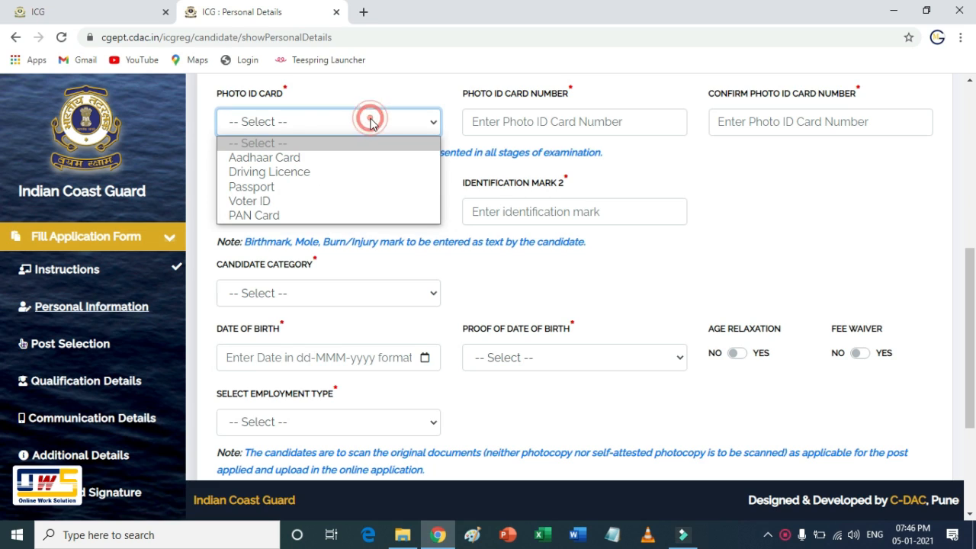
left_click(347, 174)
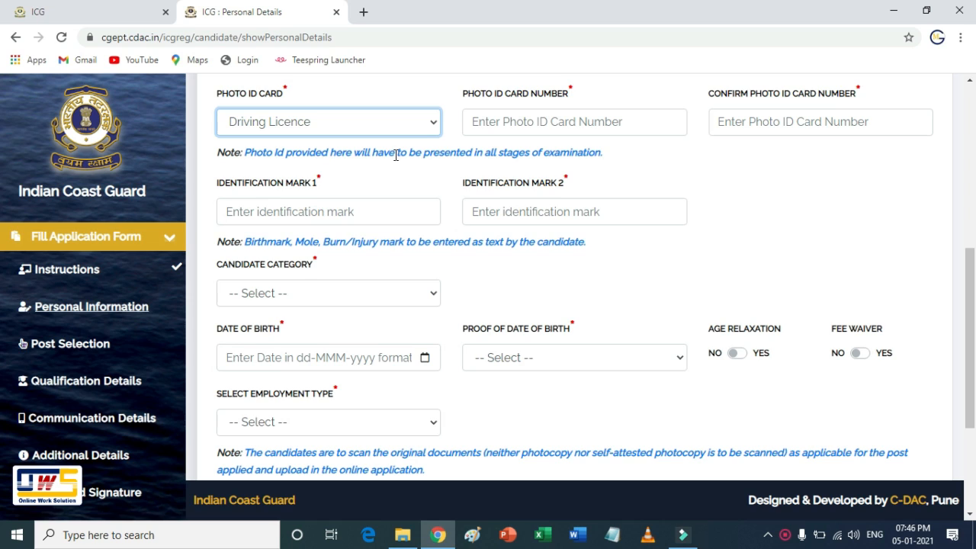
left_click(479, 122)
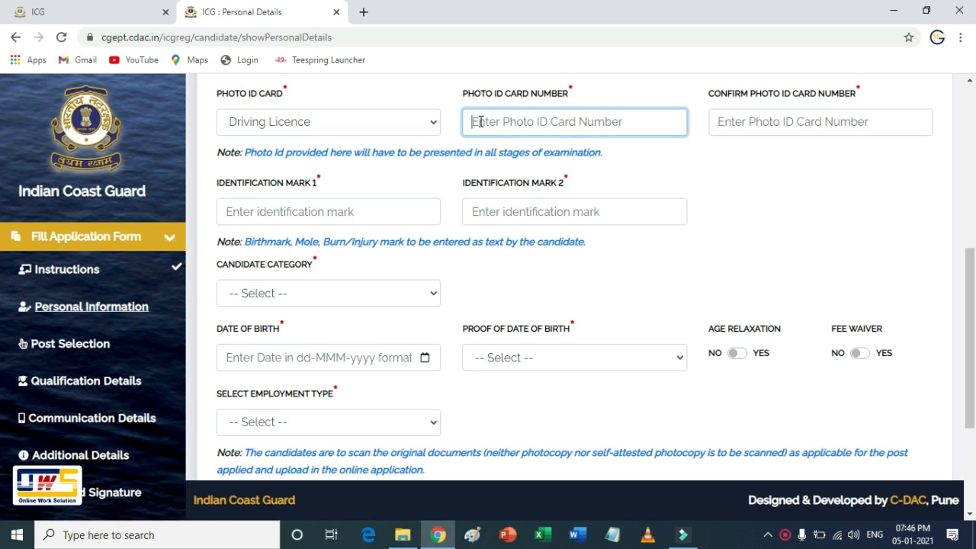
left_click(744, 123)
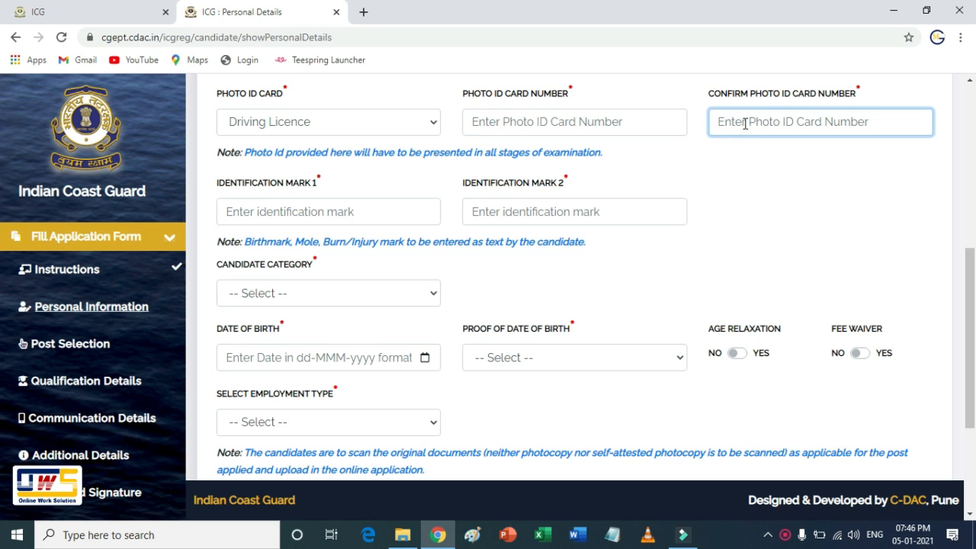
Check both identification mark fields and set the candidate category to Unreserved (General)
left_click(291, 211)
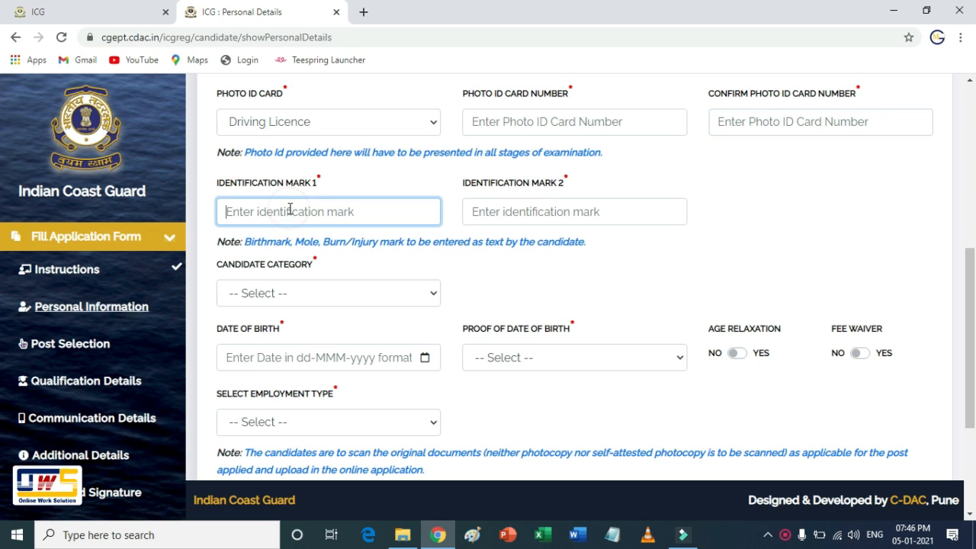
left_click(485, 214)
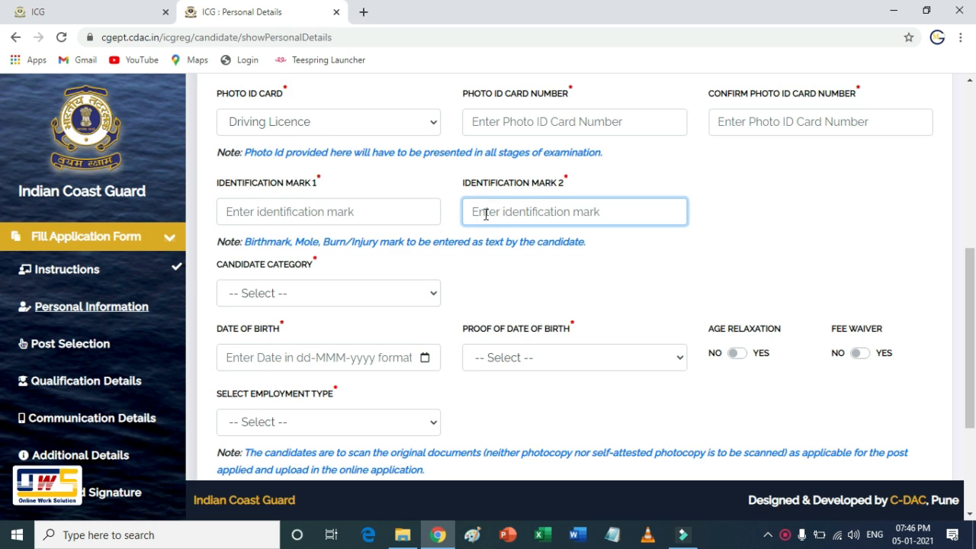
left_click(330, 294)
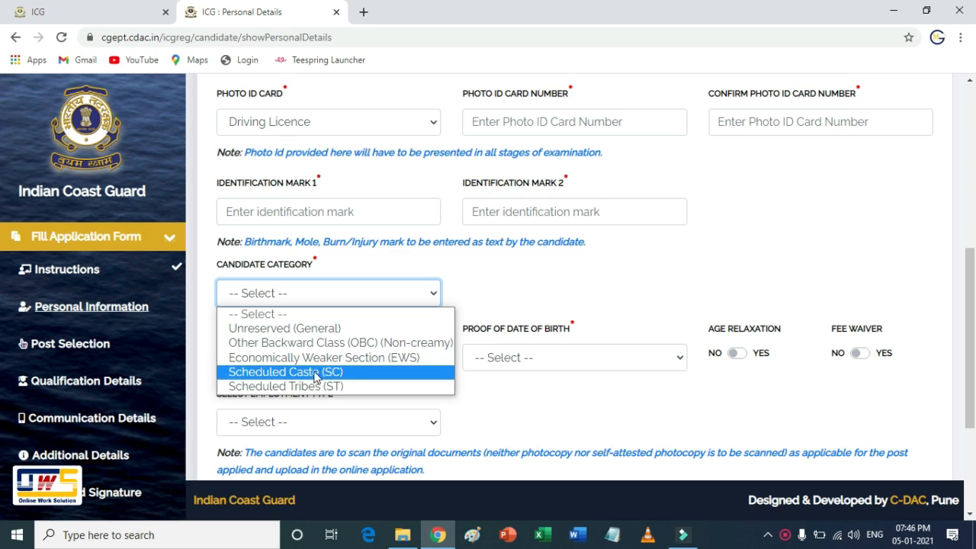
left_click(305, 327)
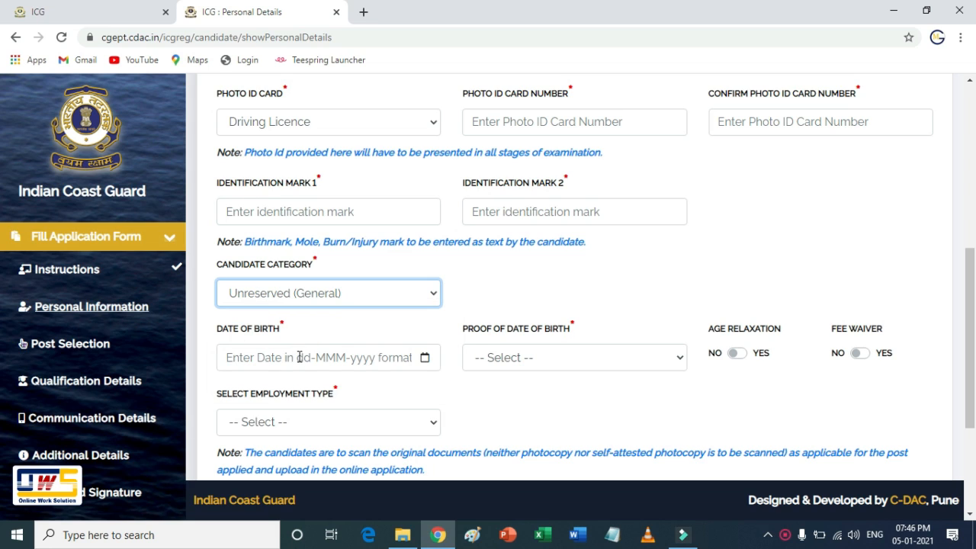
Check the date of birth field's calendar and set the proof of date of birth to Birth Certificate
left_click(307, 357)
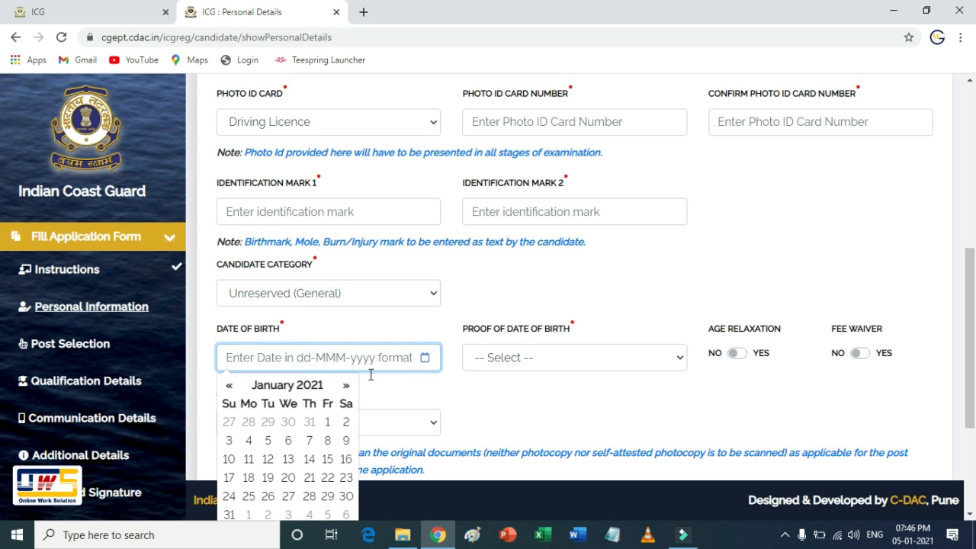
left_click(493, 402)
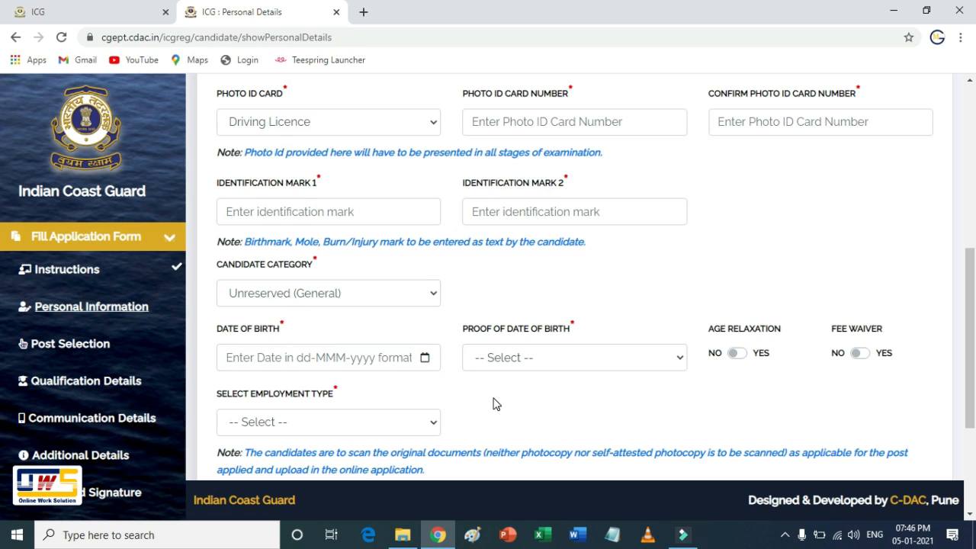
left_click(508, 358)
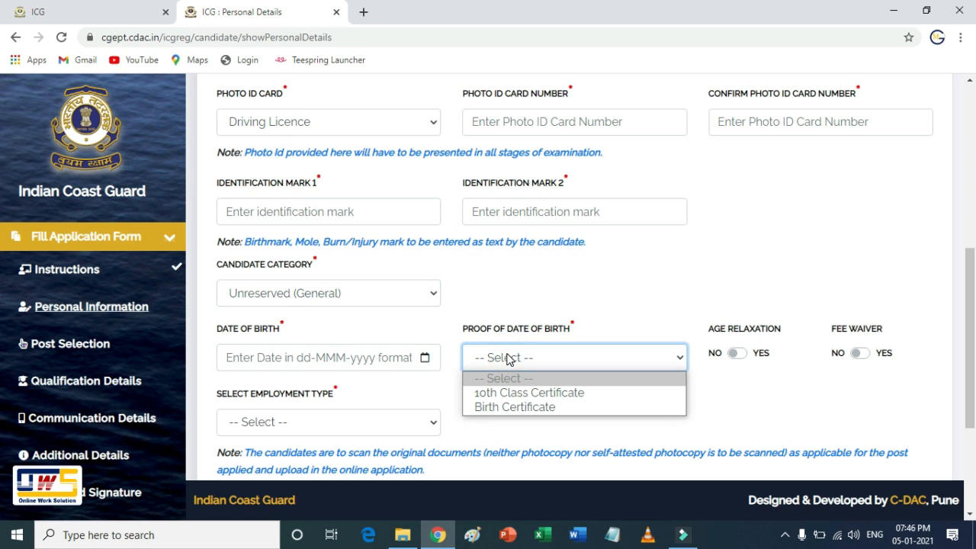
left_click(524, 408)
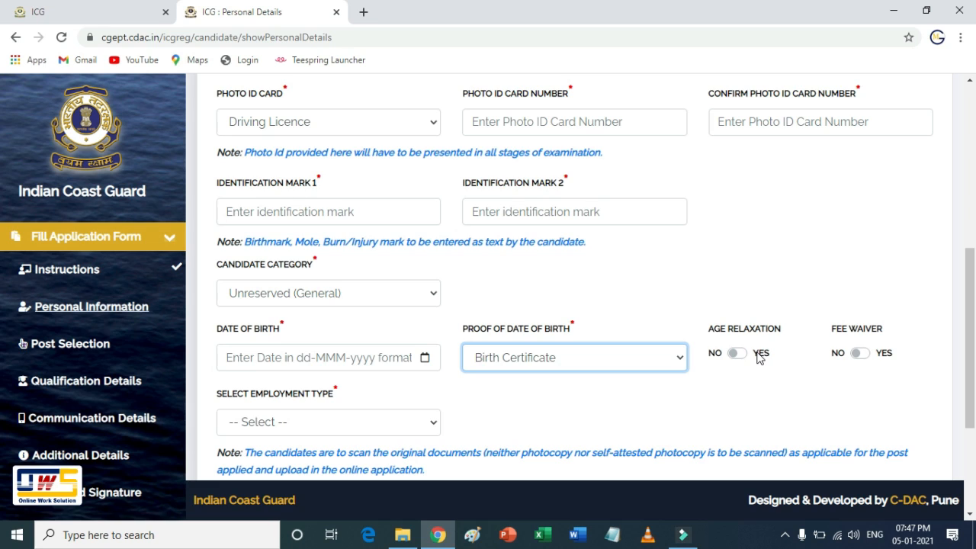
Check the fee waiver switch and review the available employment types
left_click(868, 353)
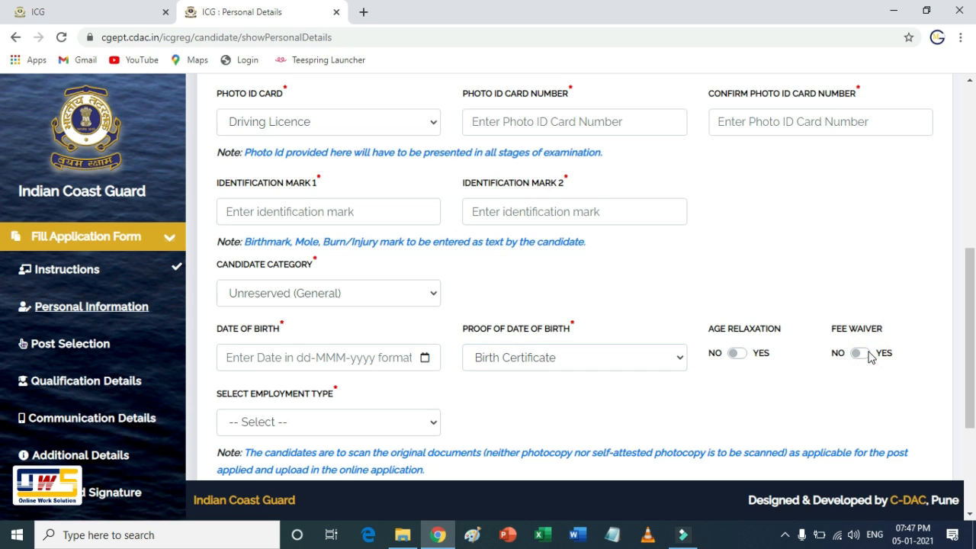
left_click(409, 429)
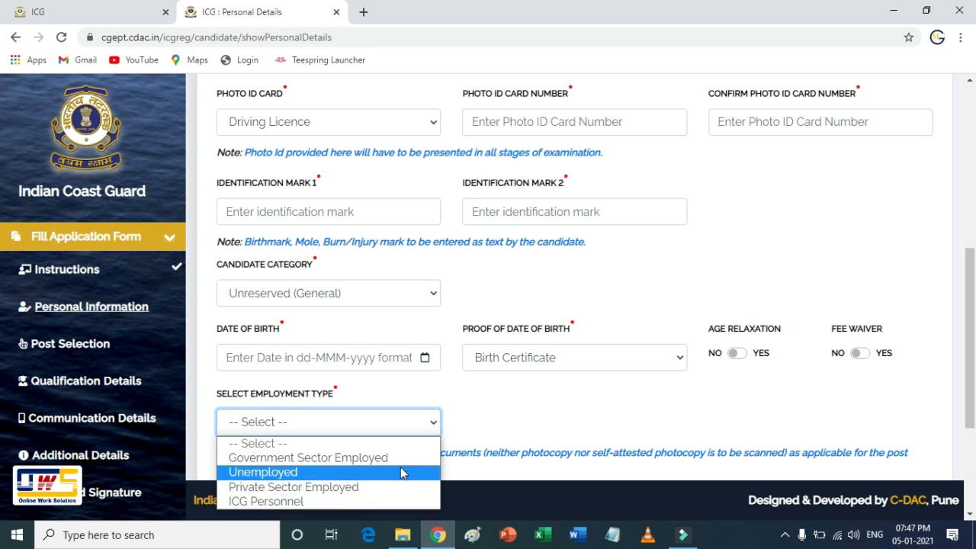
left_click(504, 421)
Try to upload Photo.jpg from the Desktop as the photo ID proof
scroll(510, 416, "down", 3)
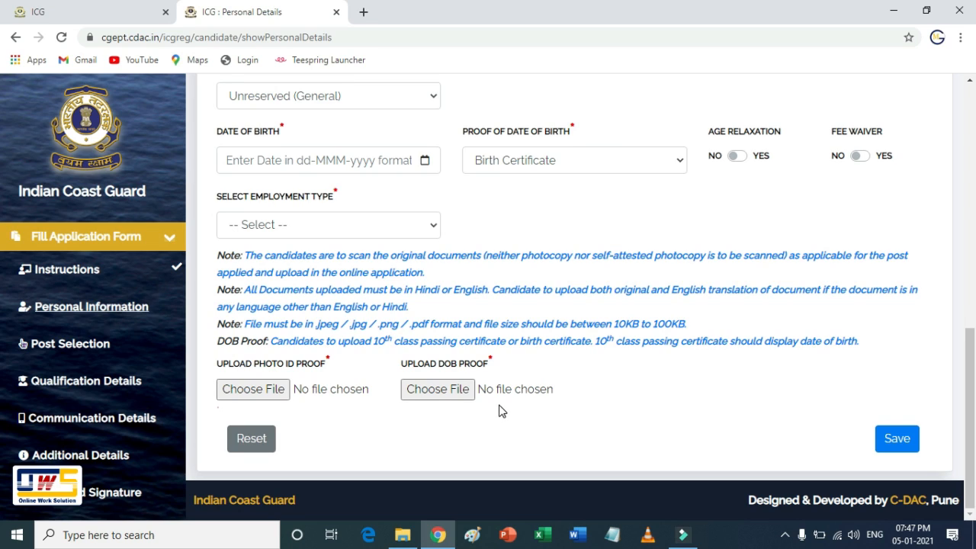
left_click(256, 394)
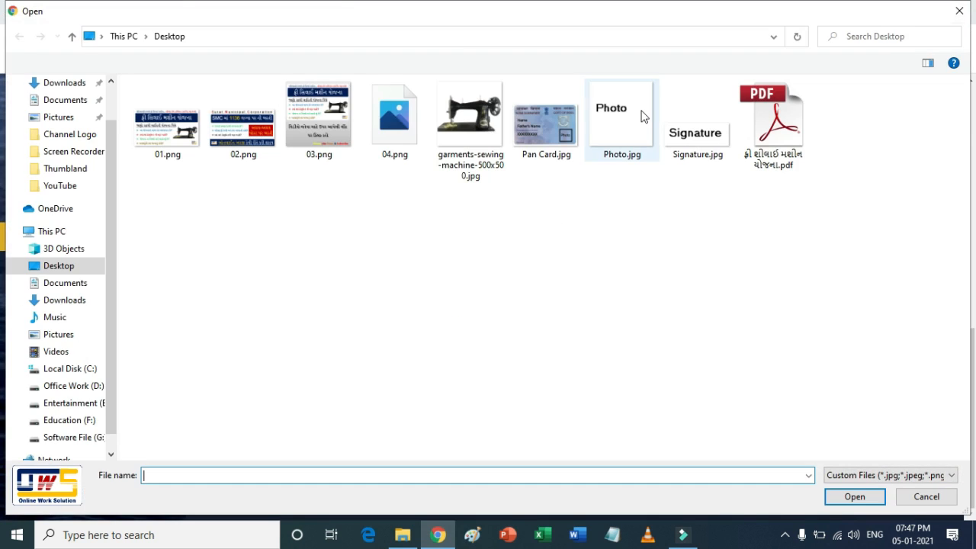
double_click(636, 157)
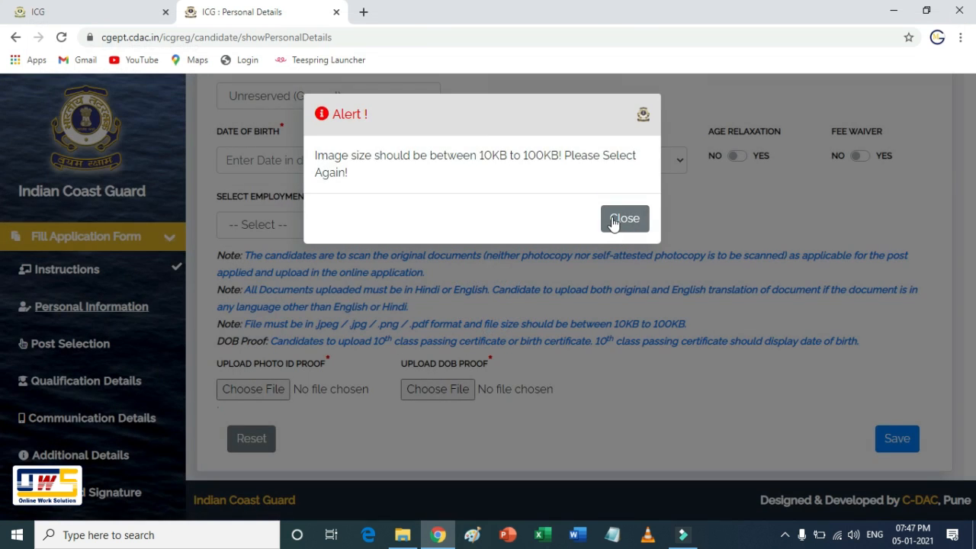
left_click(624, 218)
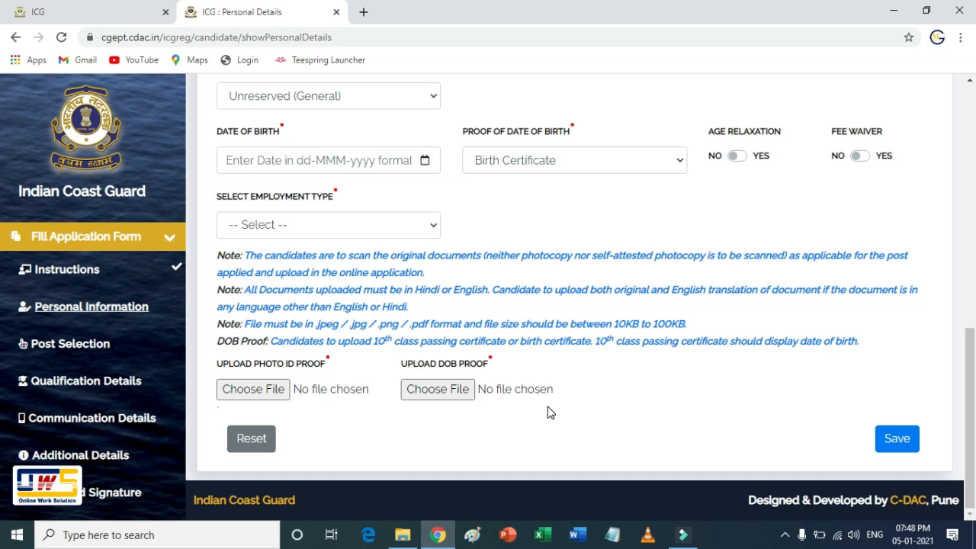
Save the personal information, and choose and save NAVIK (DB) as the post applied for
left_click(897, 438)
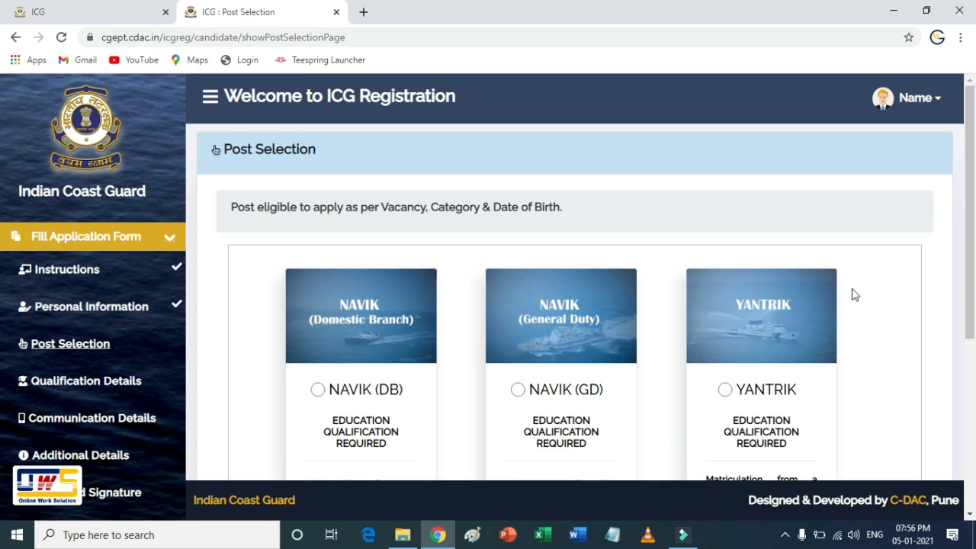
scroll(753, 321, "down", 1)
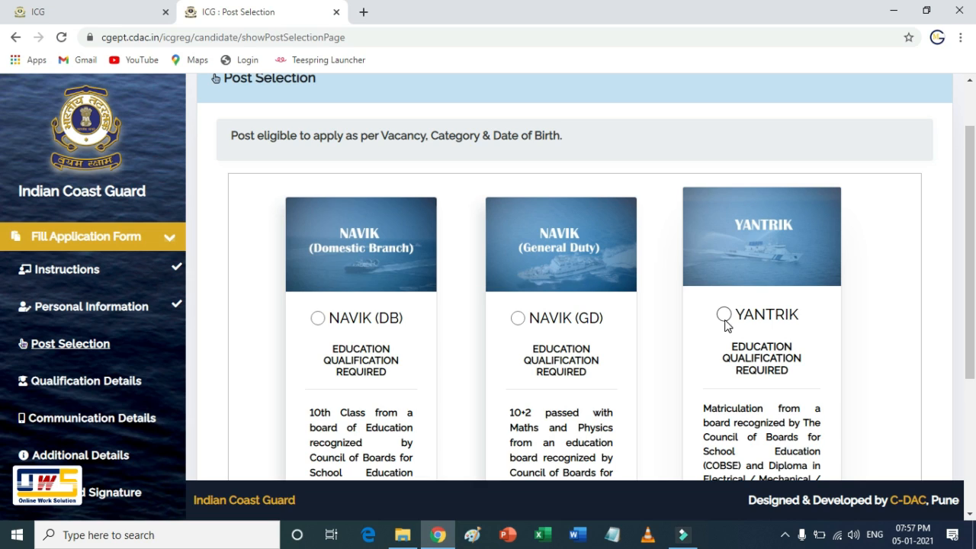
left_click(332, 314)
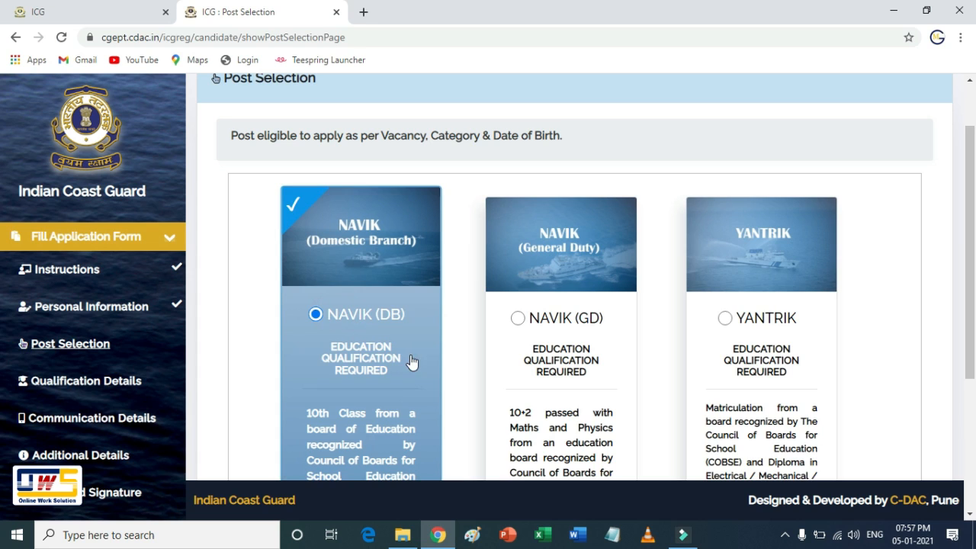
scroll(412, 363, "down", 3)
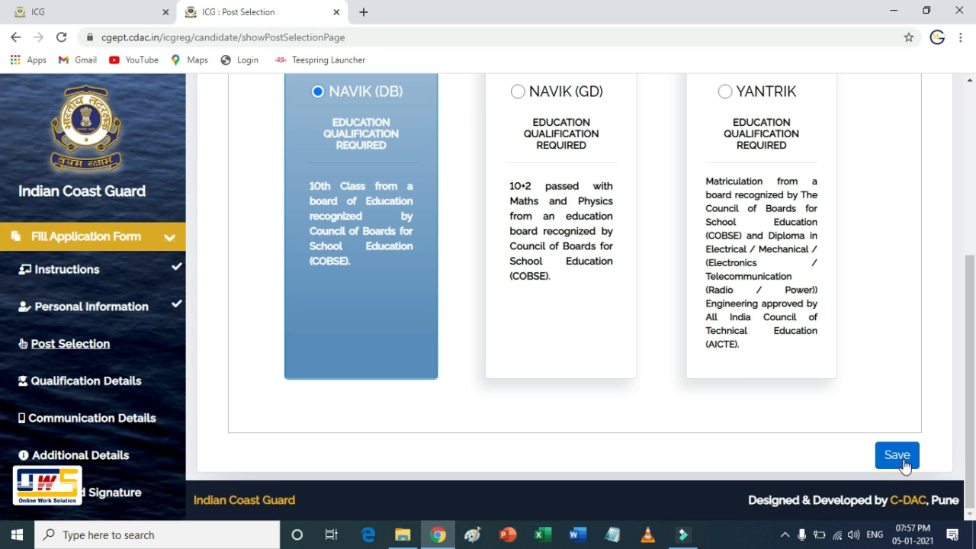
left_click(898, 455)
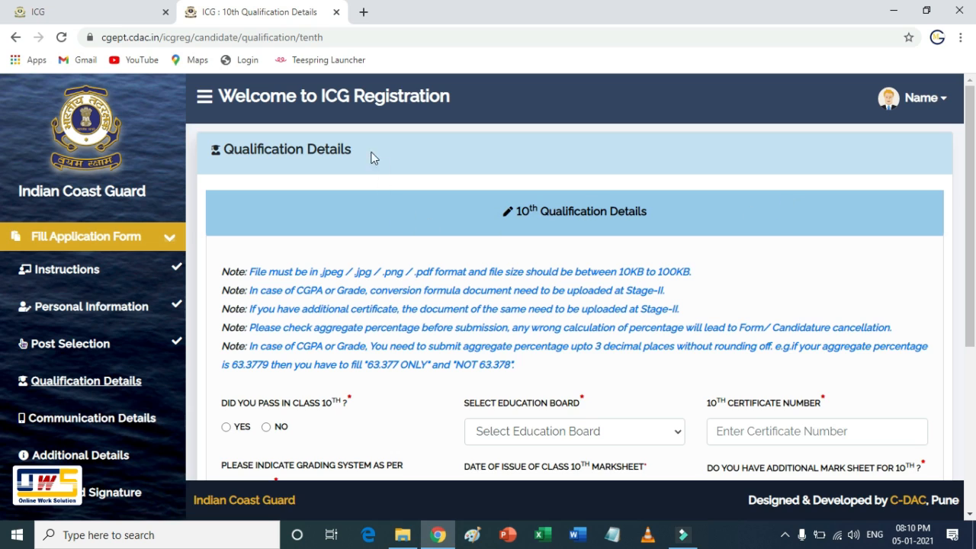
Read the notes on file format, grading and aggregate percentage in the 10th Qualification Details form
left_click_drag(367, 150, 224, 166)
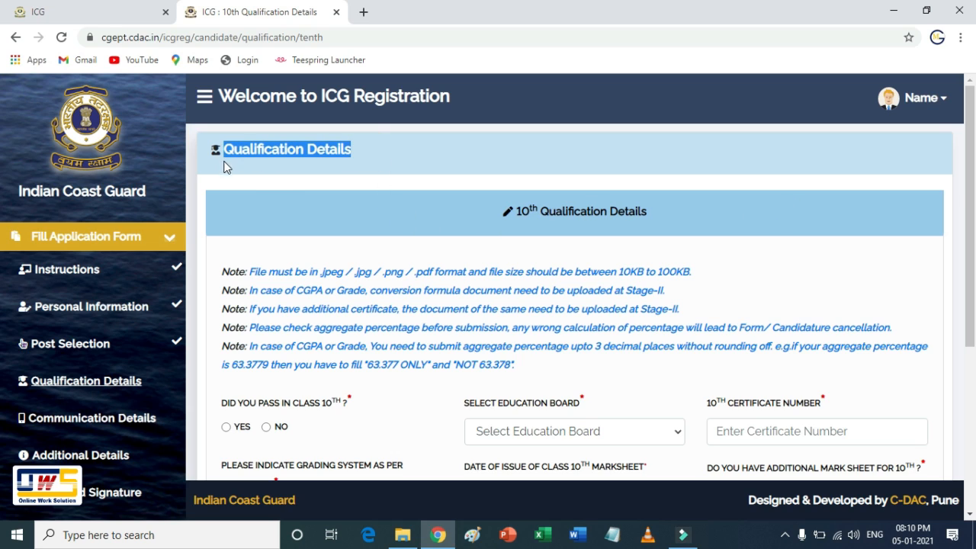
left_click(284, 183)
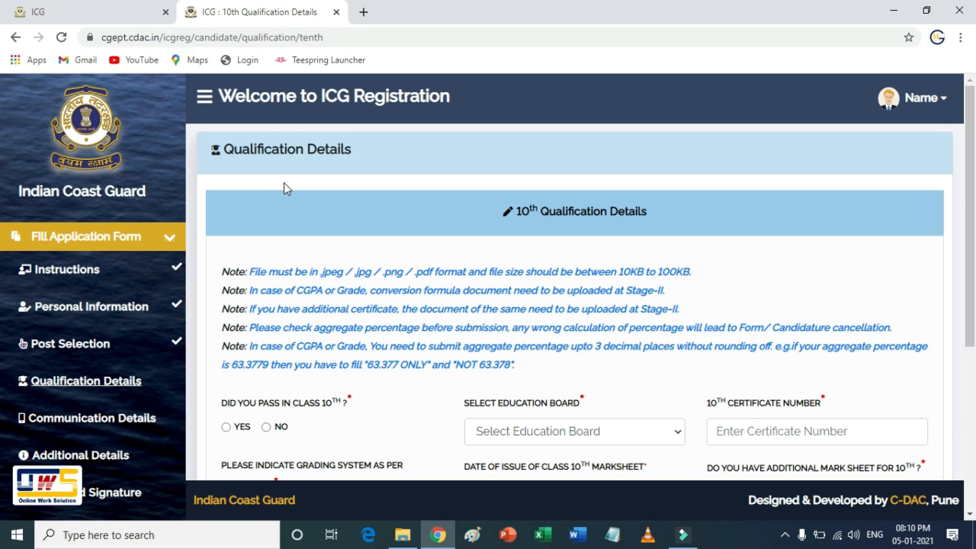
left_click_drag(221, 267, 555, 363)
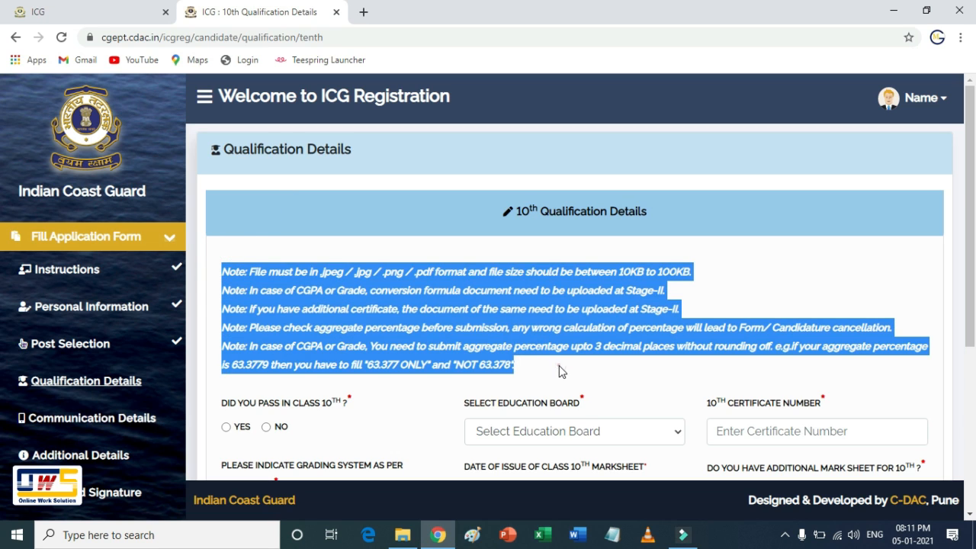
left_click(559, 366)
Mark class 10th as passed and set the education board to Gujarat Secondary and Higher Secondary Education Board
scroll(563, 360, "down", 4)
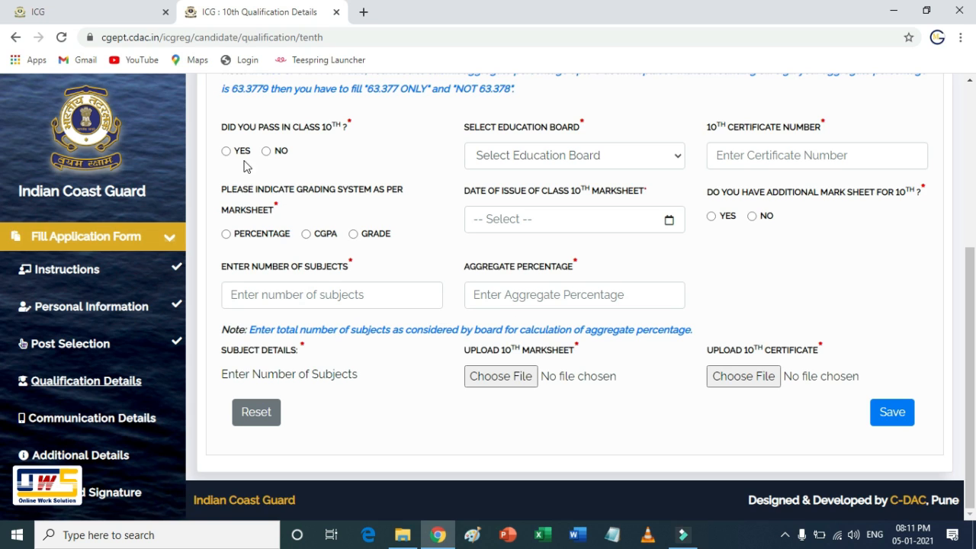
left_click_drag(221, 128, 349, 129)
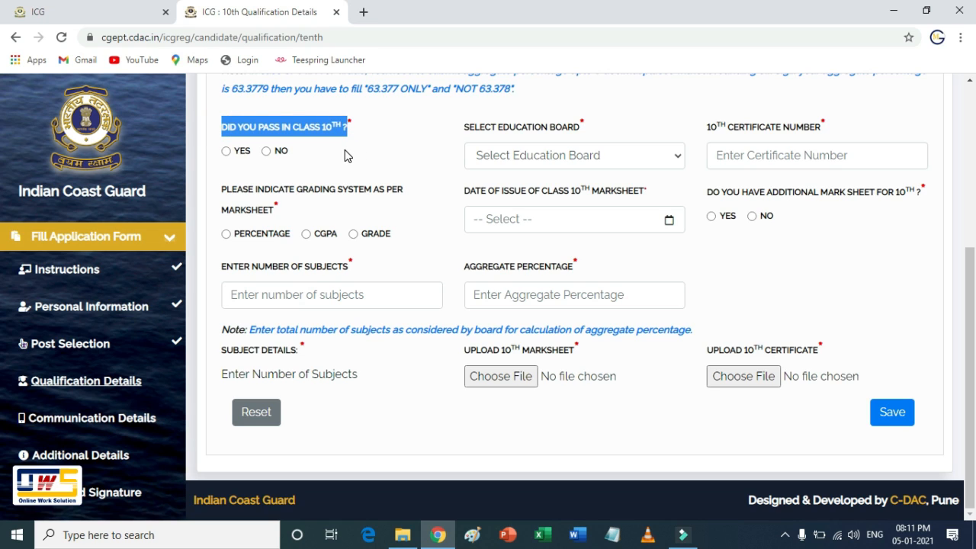
left_click(344, 151)
left_click(225, 151)
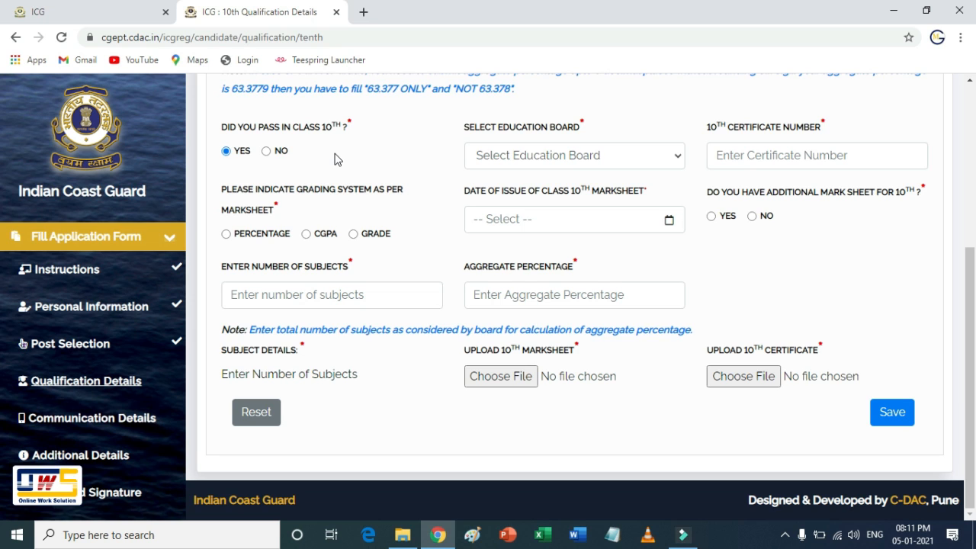
left_click(519, 157)
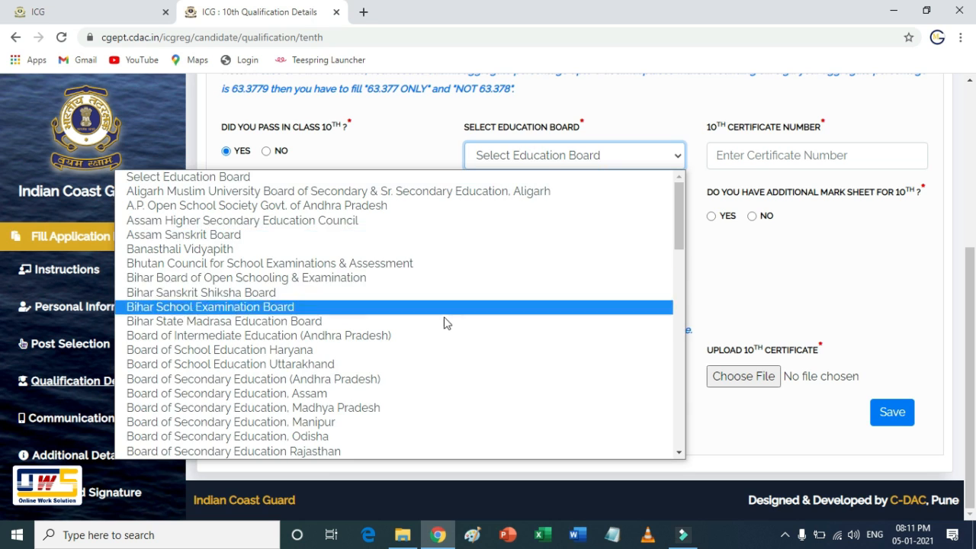
scroll(442, 327, "down", 5)
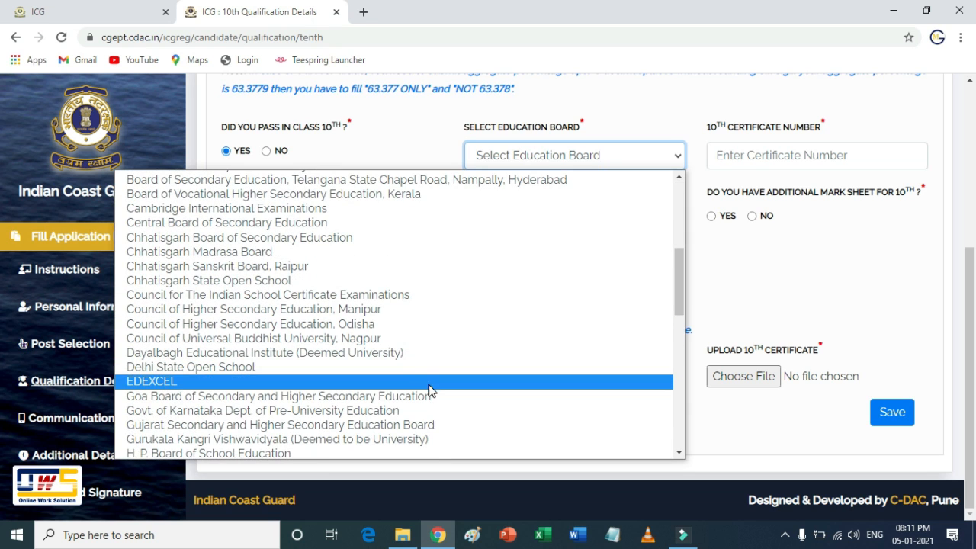
left_click(432, 426)
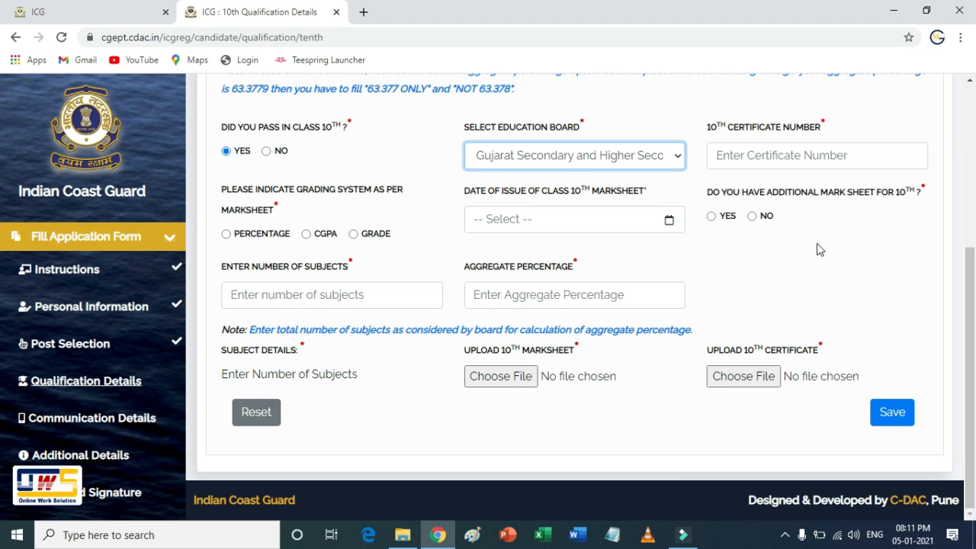
Examine the 10th certificate number, grading system, marksheet issue date, number of subjects and aggregate percentage fields
left_click(764, 157)
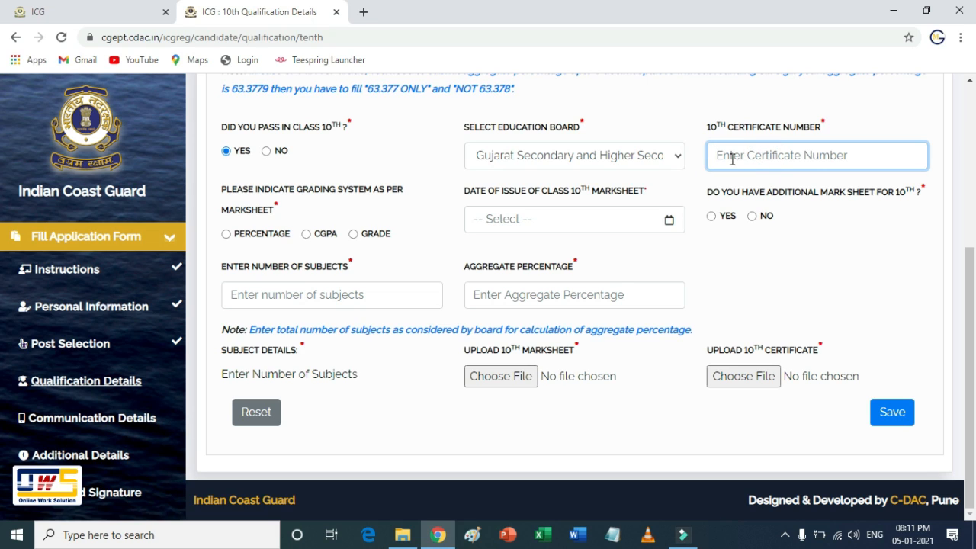
left_click_drag(280, 192, 315, 210)
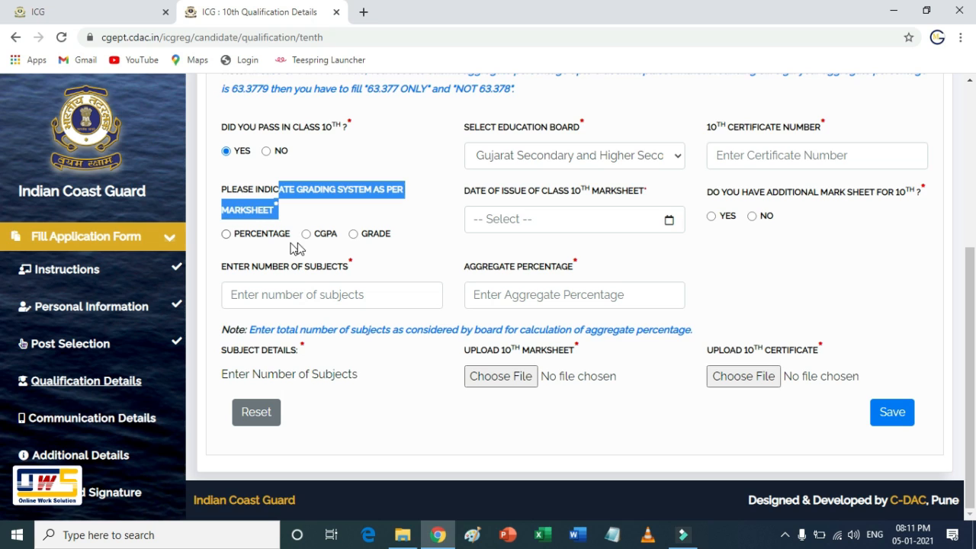
left_click(504, 221)
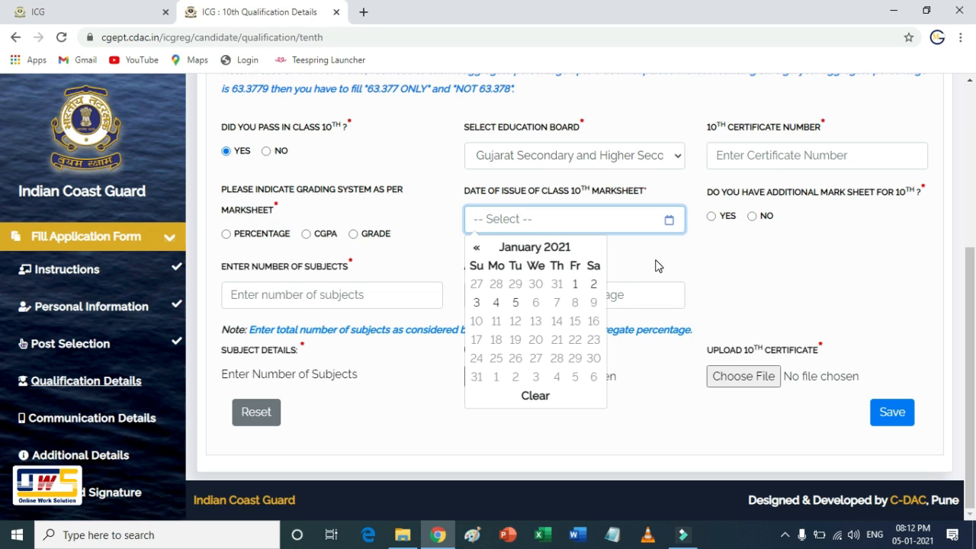
left_click(797, 243)
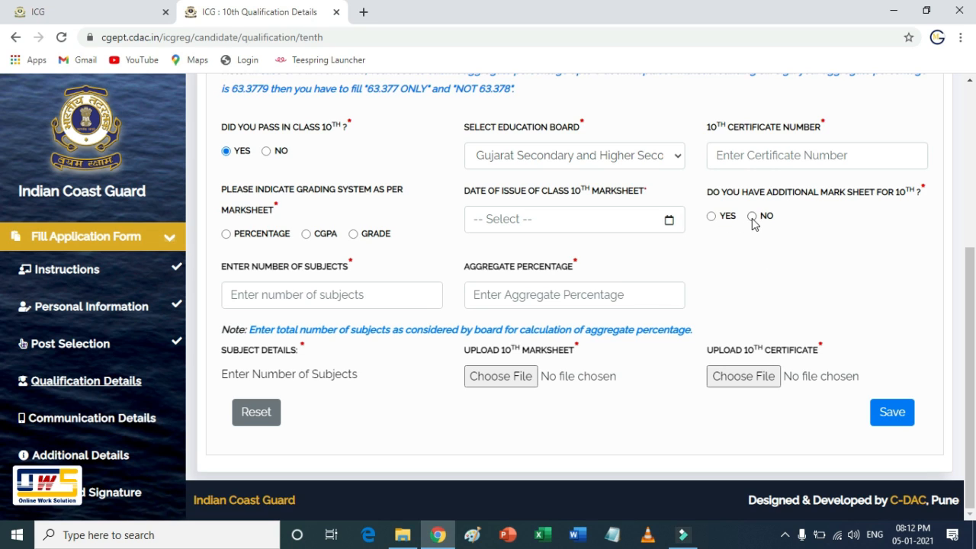
left_click(258, 294)
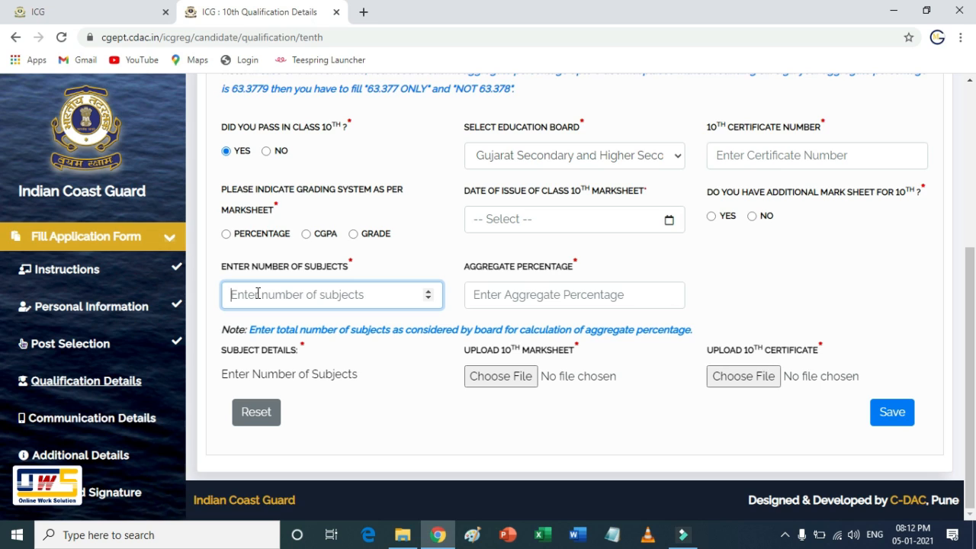
left_click(495, 295)
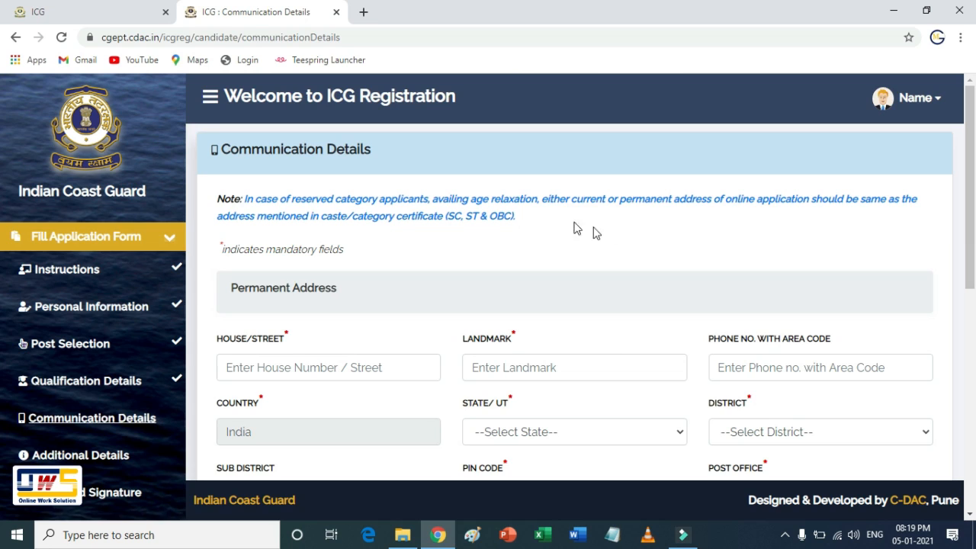
Examine the Communication Details heading and the permanent address fields for house/street, landmark, phone number and country
left_click_drag(385, 154, 216, 151)
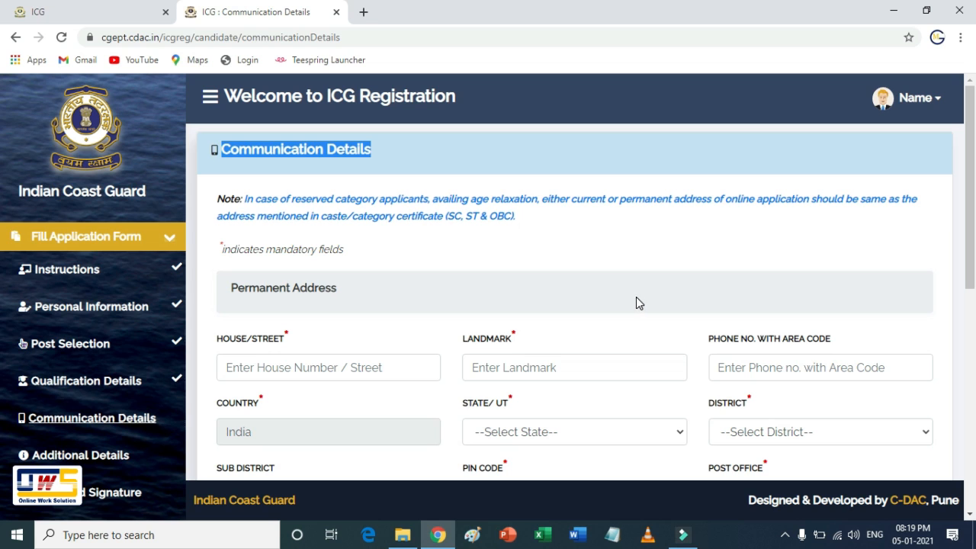
scroll(628, 299, "down", 1)
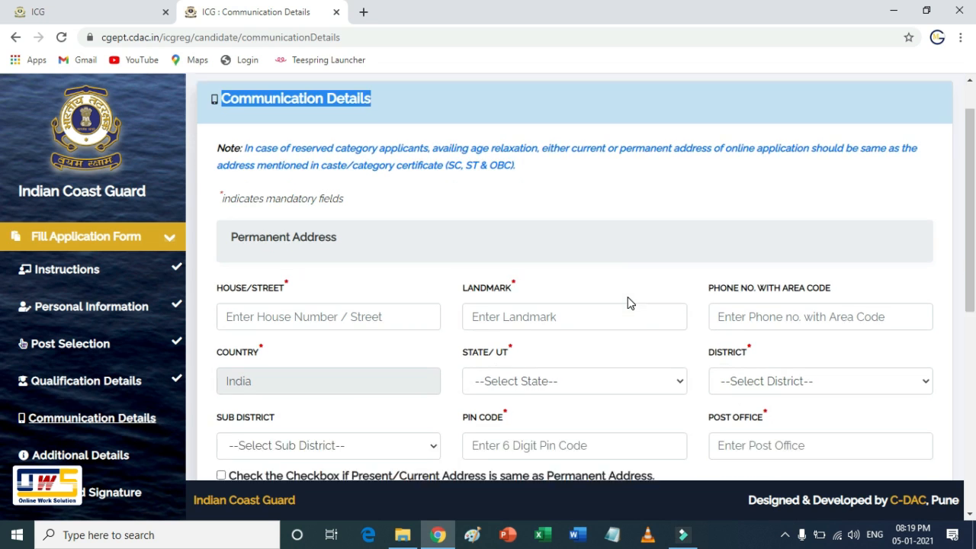
left_click_drag(352, 219, 214, 213)
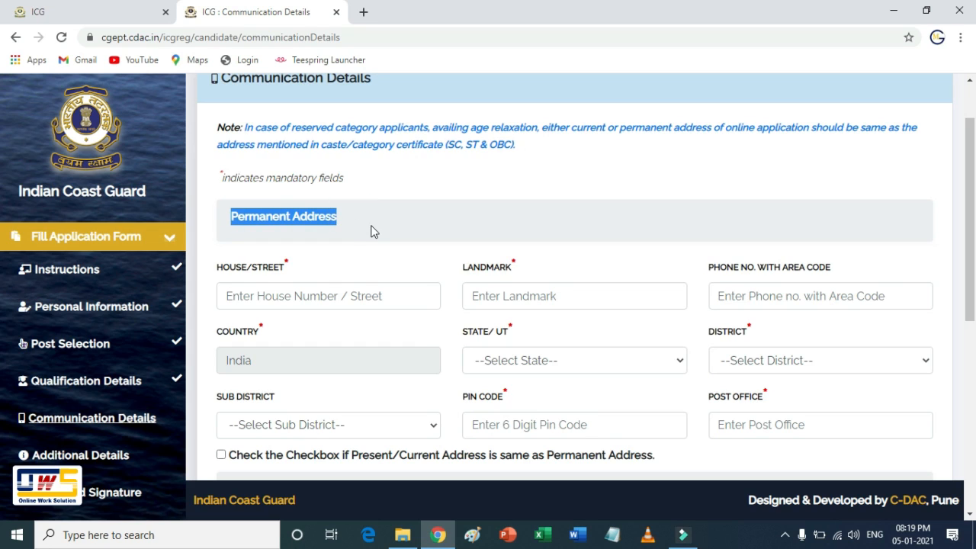
left_click(286, 296)
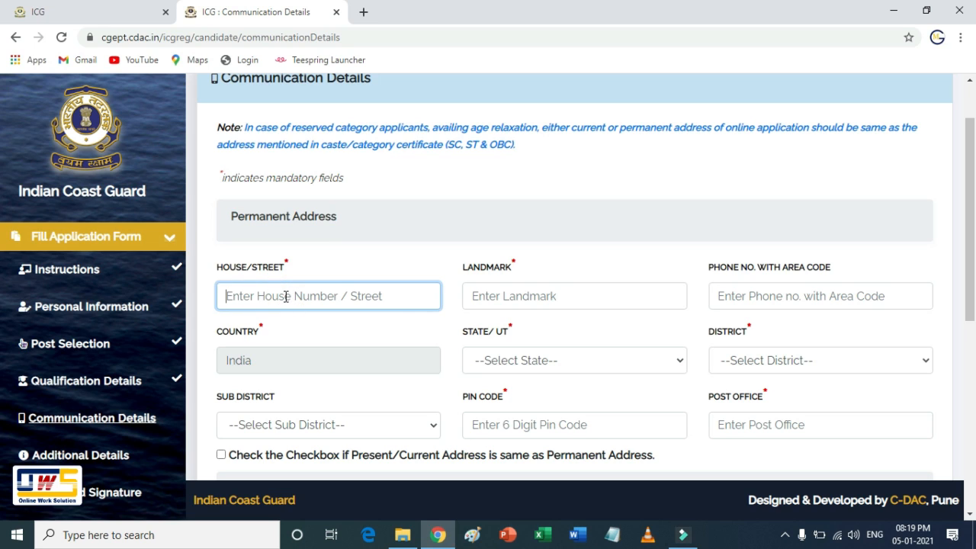
left_click(517, 297)
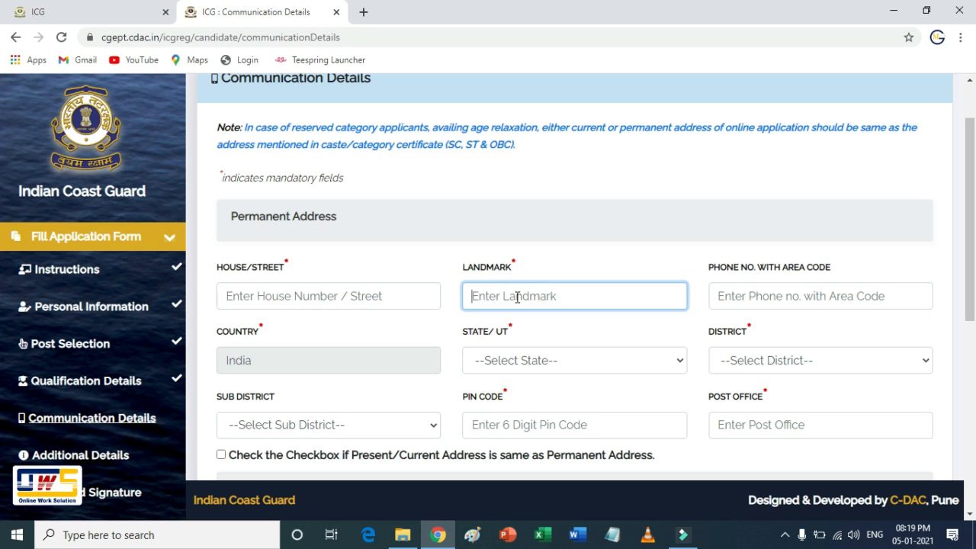
left_click(748, 296)
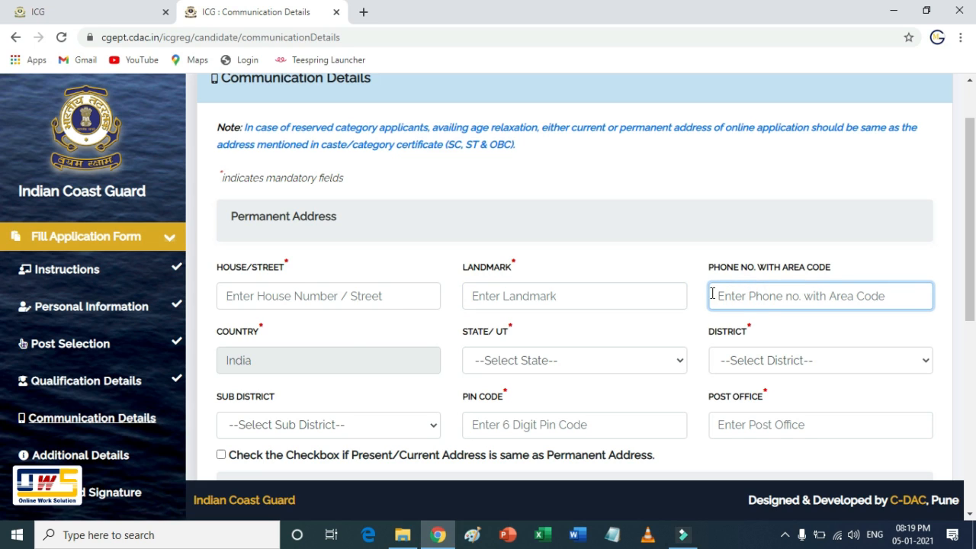
left_click_drag(259, 361, 216, 364)
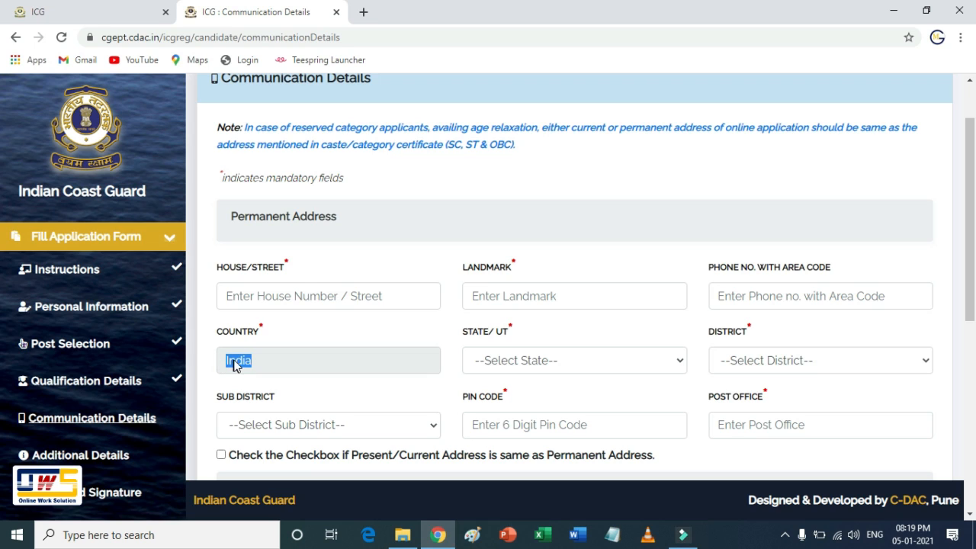
Set the permanent address to state Gujarat, district Jamnagar and sub district Jamnagar Rural
left_click(508, 363)
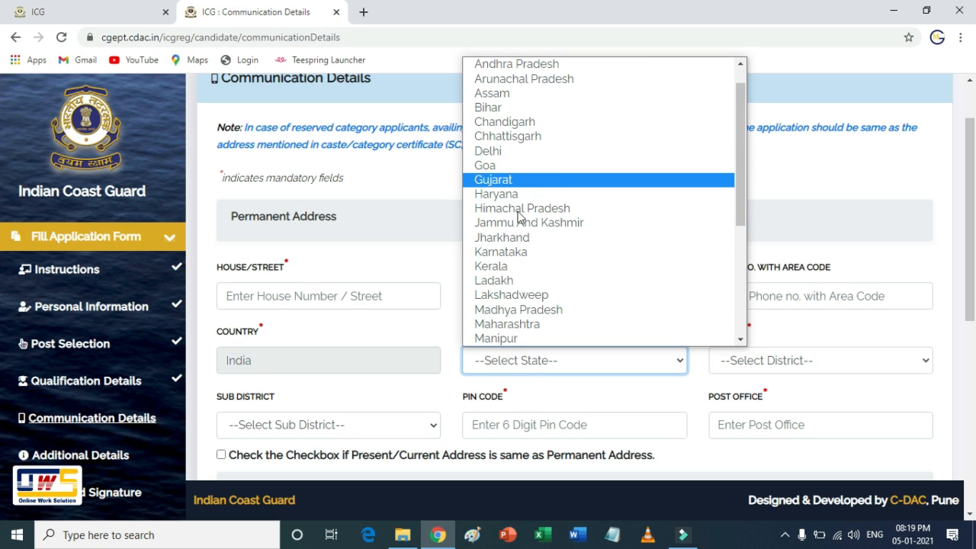
left_click(507, 179)
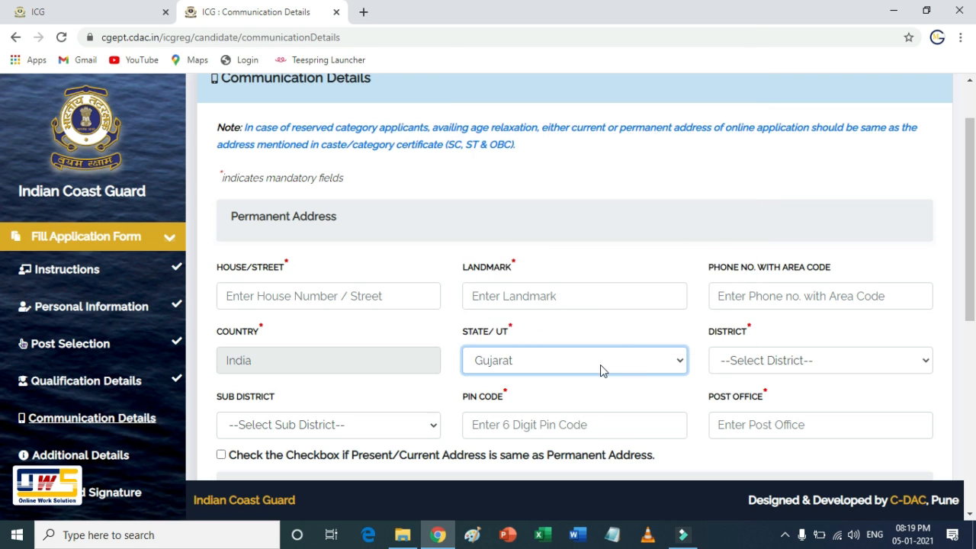
left_click(727, 362)
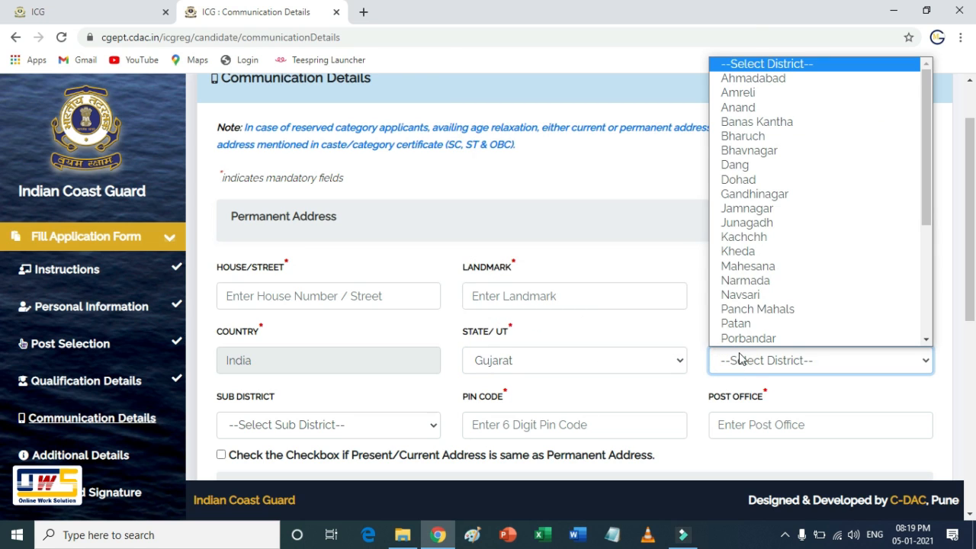
scroll(748, 263, "down", 1)
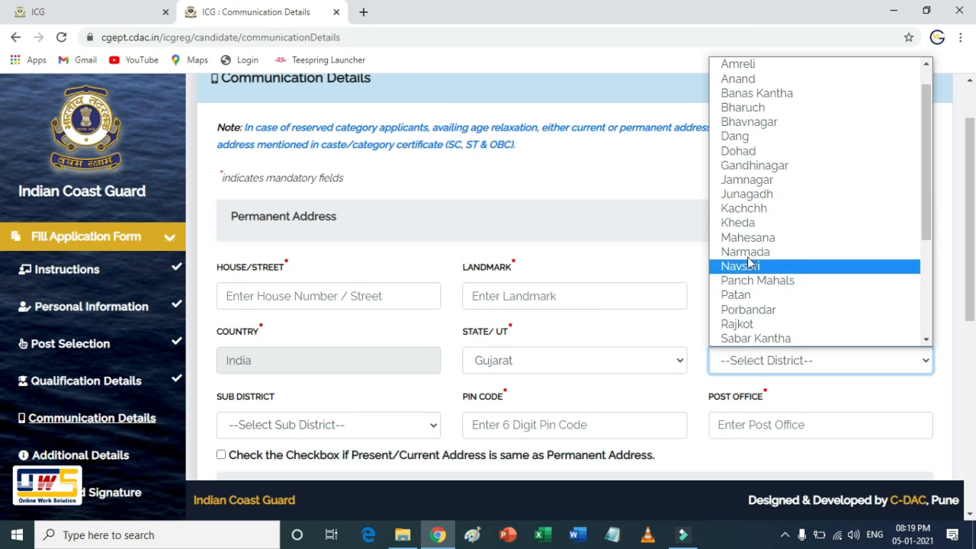
left_click(763, 183)
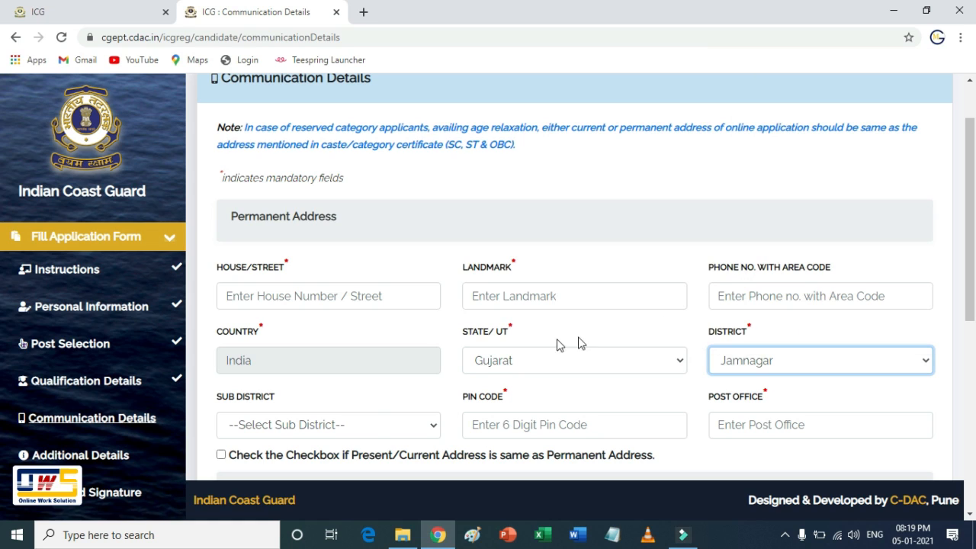
left_click(367, 425)
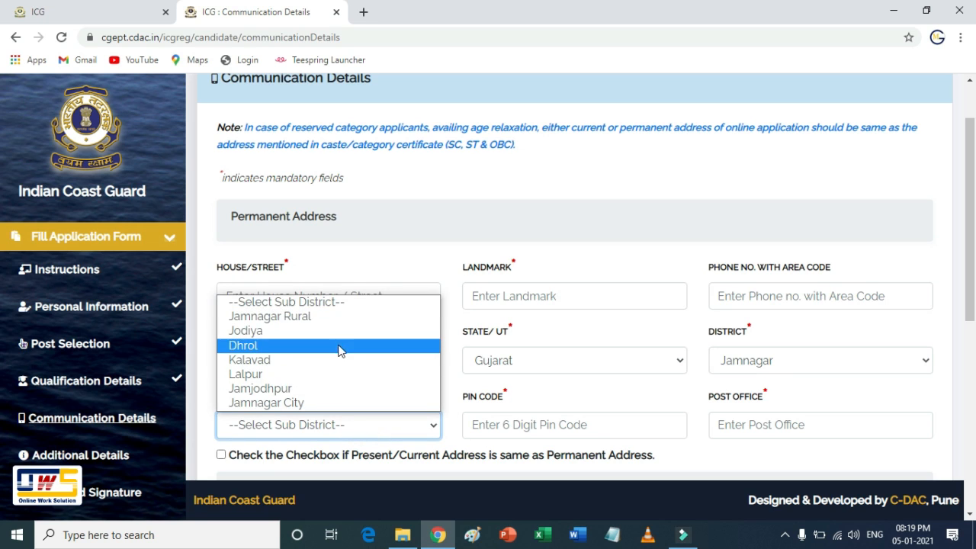
left_click(336, 317)
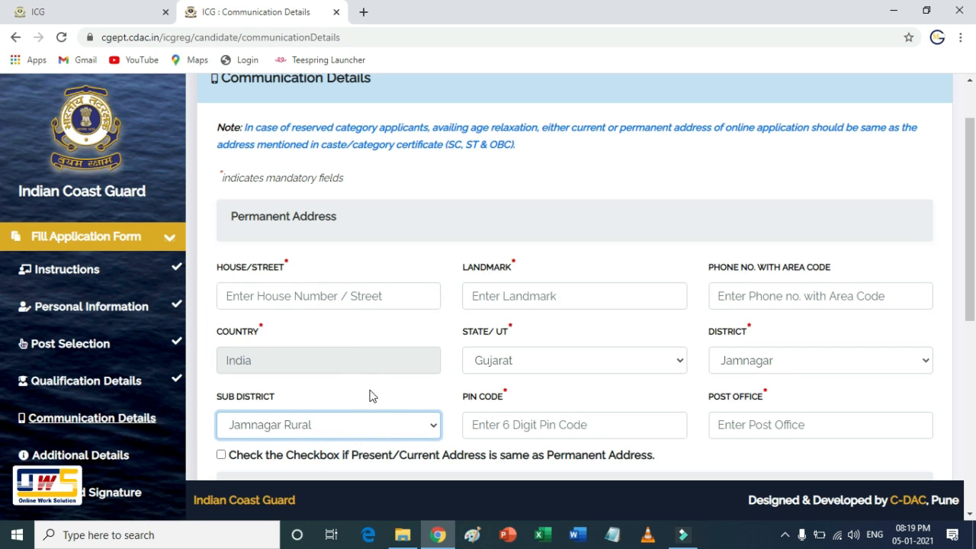
Examine the permanent address pin code and post office fields, the same-address option, and the present address house, landmark and phone fields
left_click(486, 424)
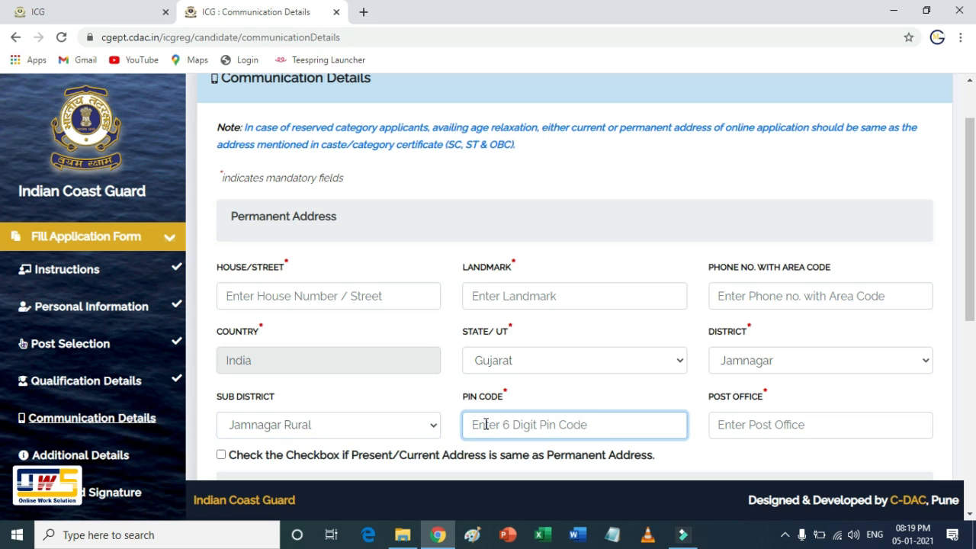
left_click(732, 426)
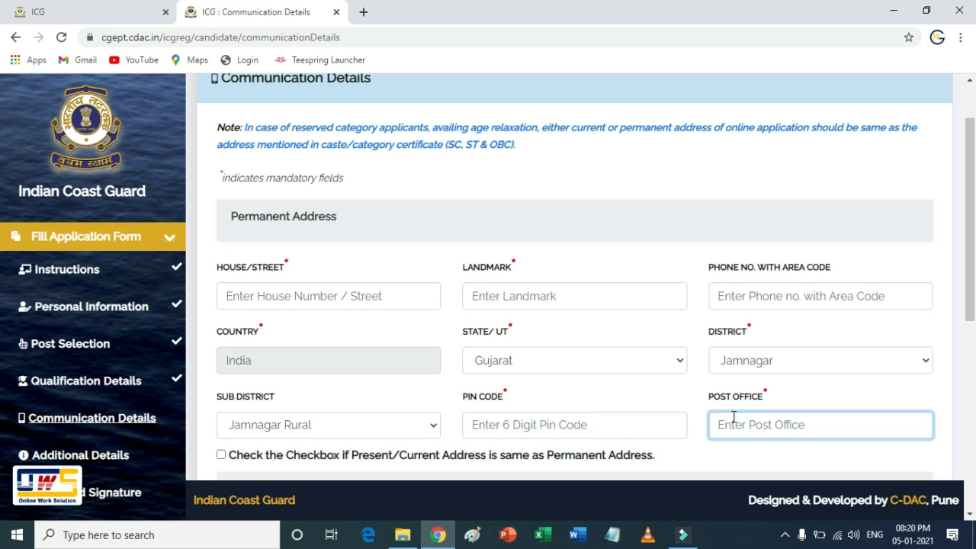
scroll(729, 409, "down", 2)
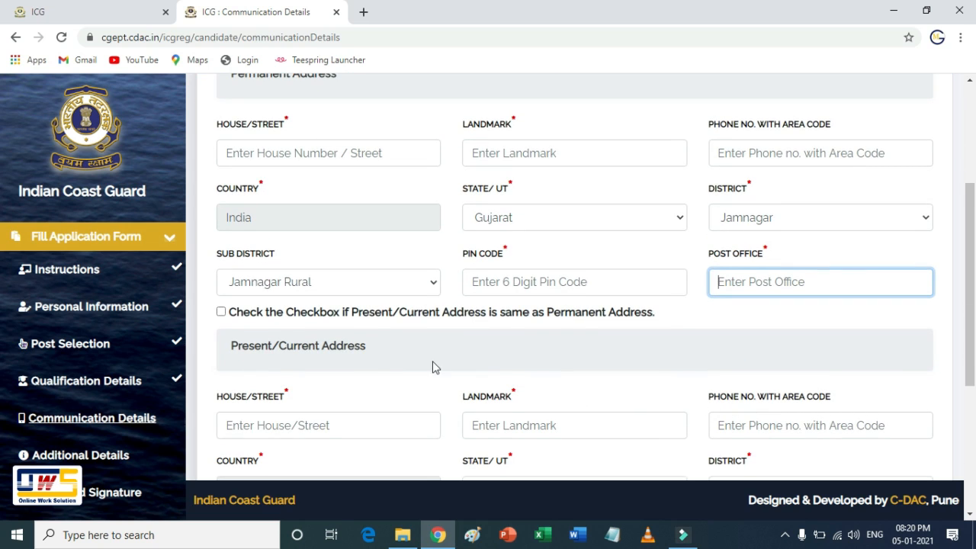
left_click_drag(378, 345, 211, 349)
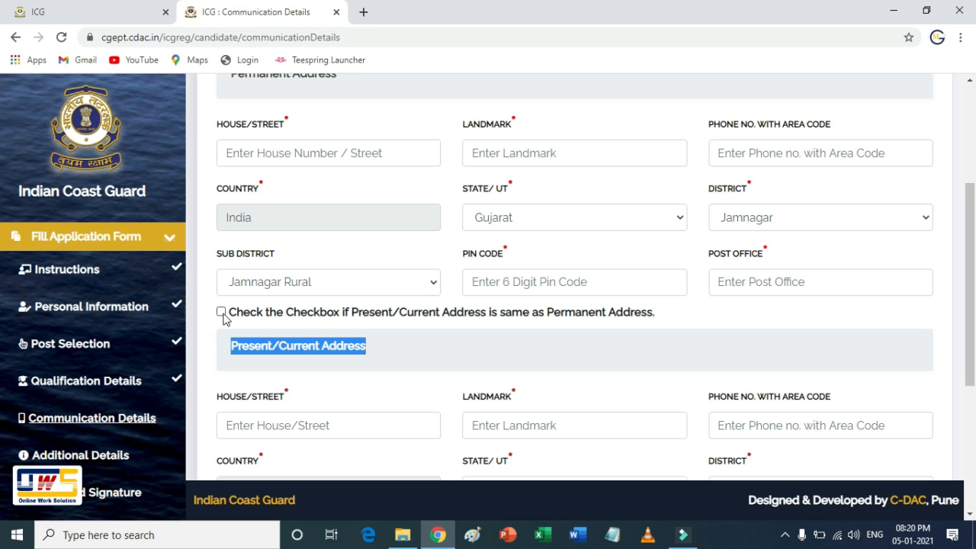
scroll(224, 320, "down", 2)
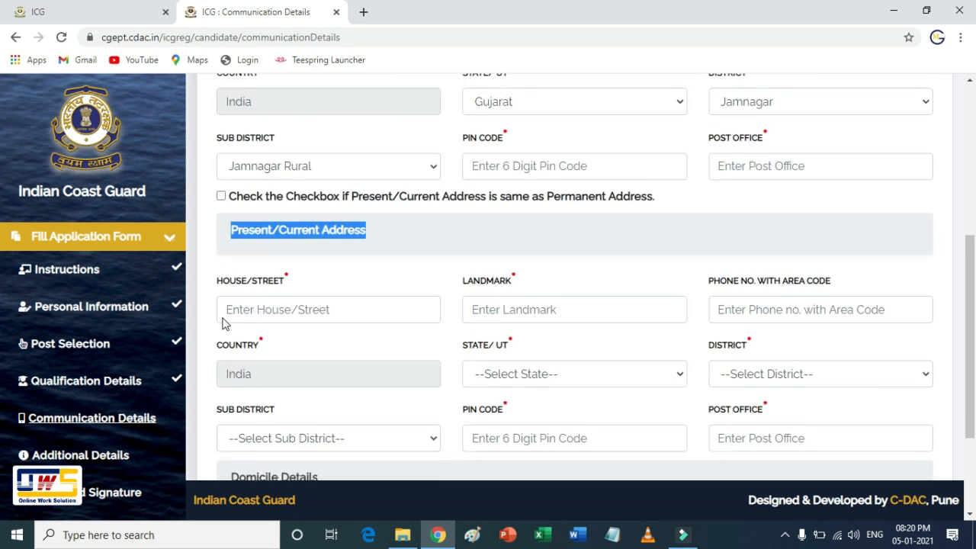
left_click(237, 290)
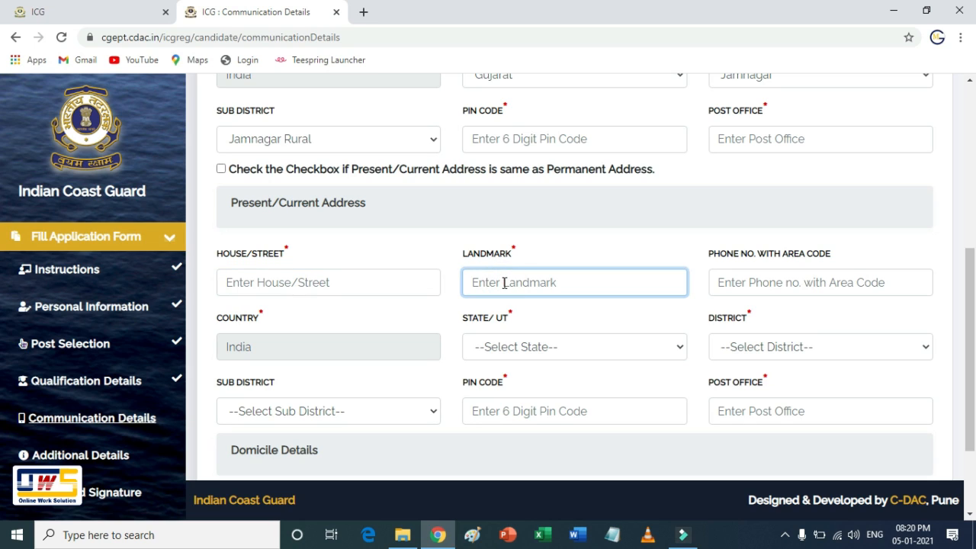
left_click(736, 285)
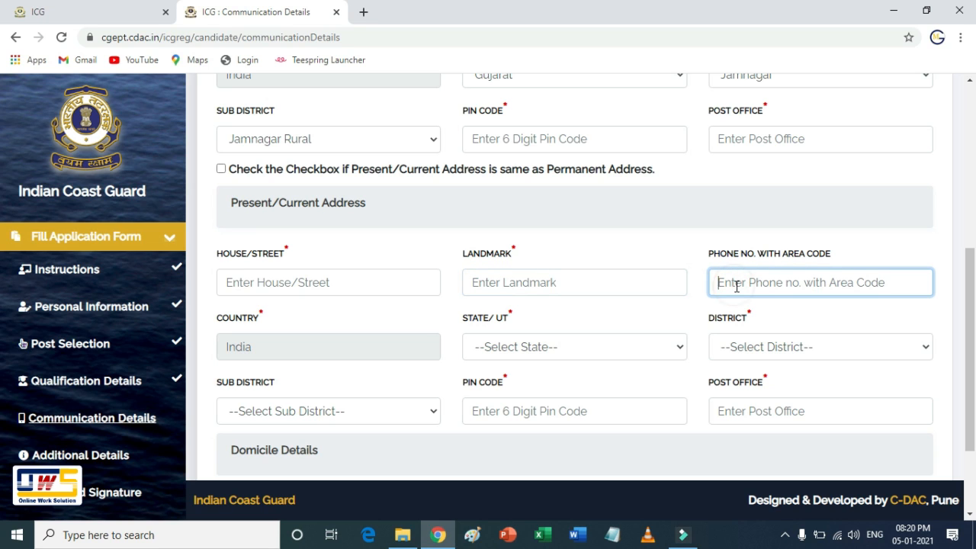
Set the present address to state Gujarat, district Jamnagar and sub district Jamnagar Rural, and check its pin code and post office fields
left_click(538, 354)
scroll(539, 266, "down", 1)
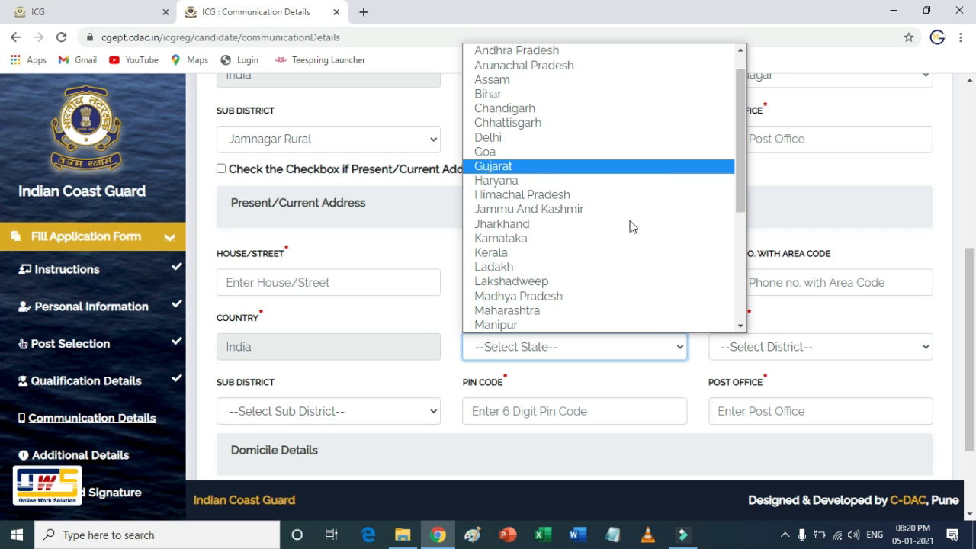
key("Return")
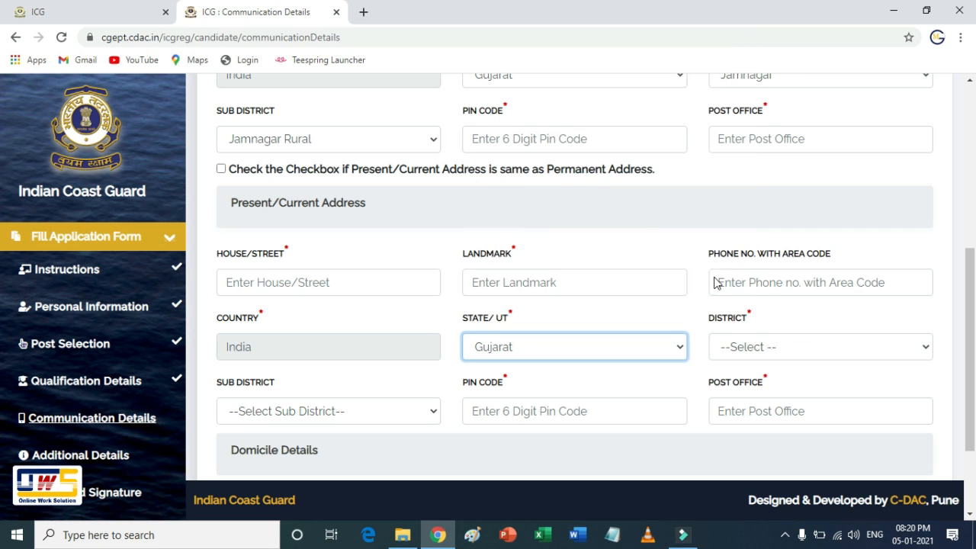
left_click(802, 354)
scroll(779, 243, "down", 1)
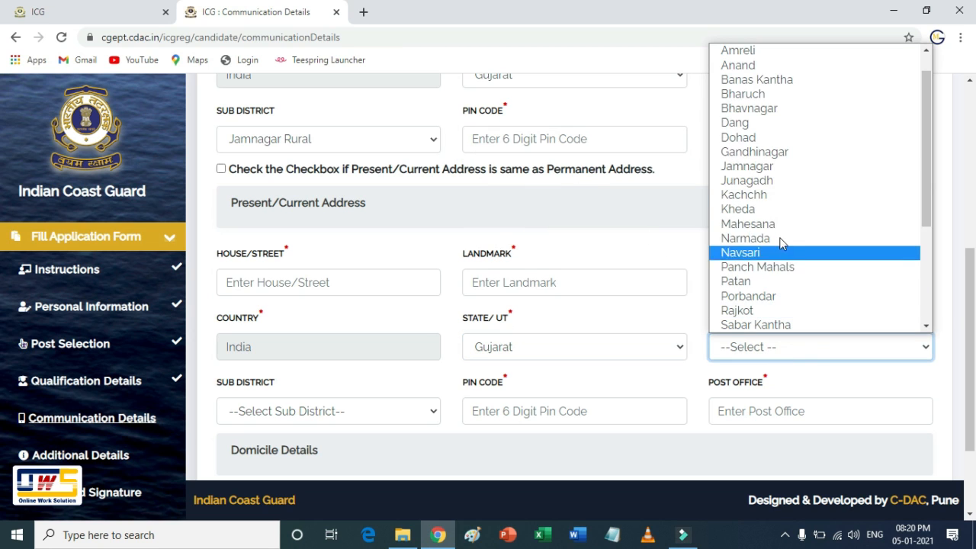
left_click(771, 174)
left_click(341, 410)
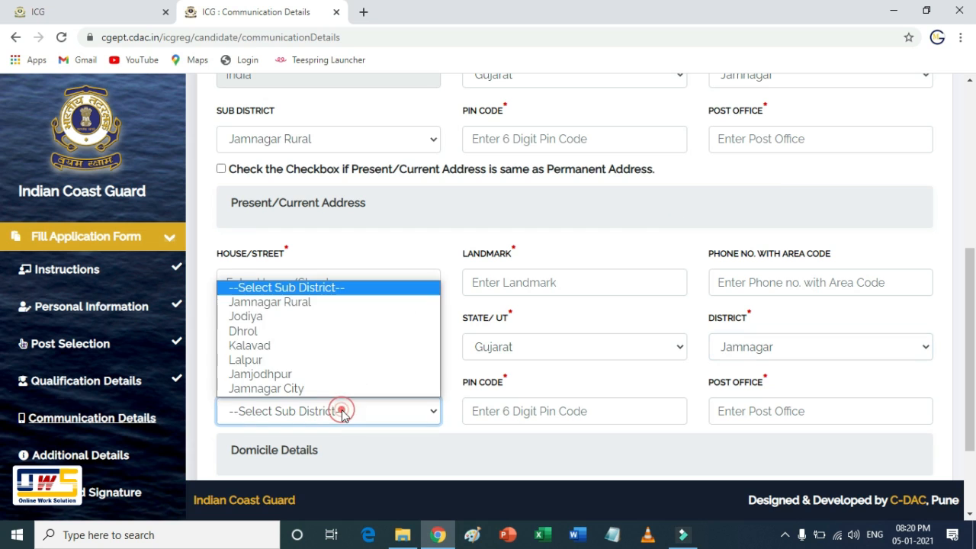
left_click(316, 302)
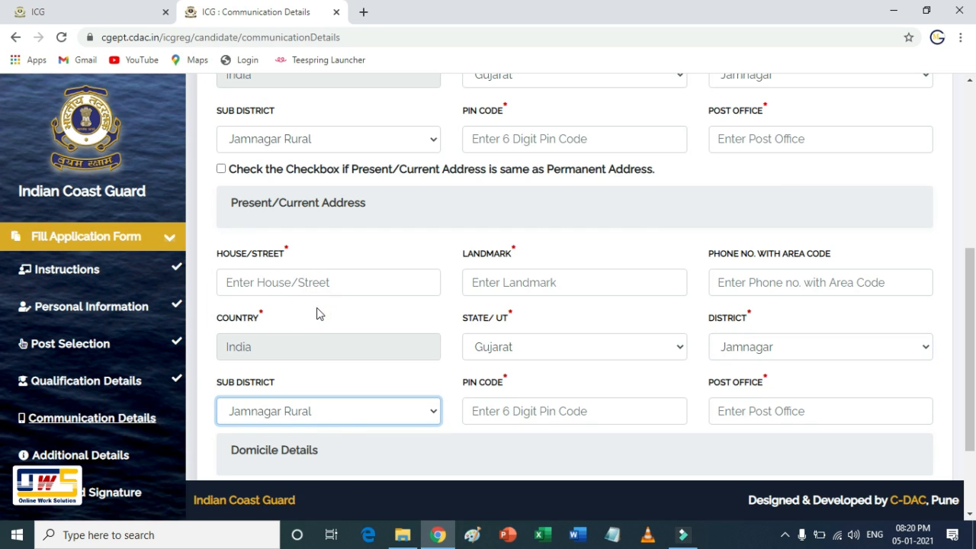
left_click(493, 411)
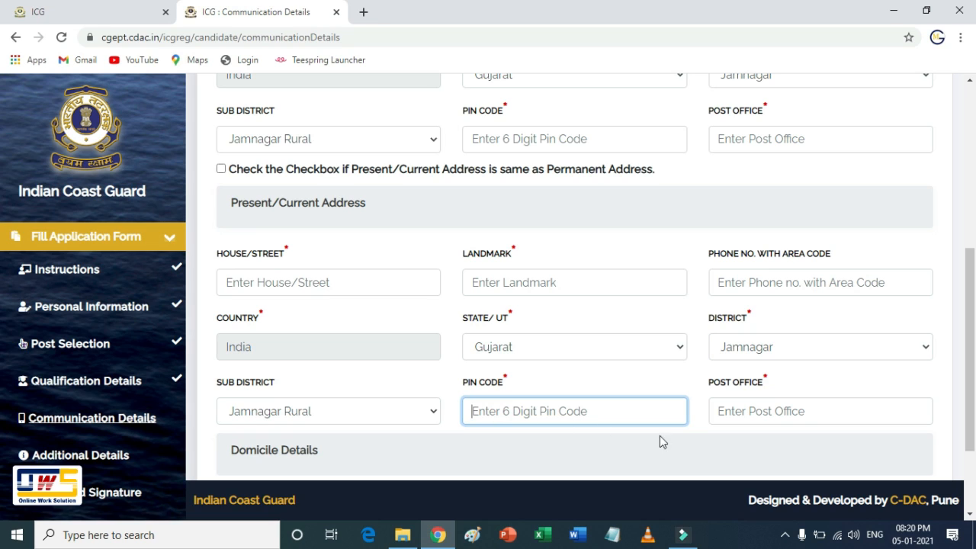
left_click(757, 410)
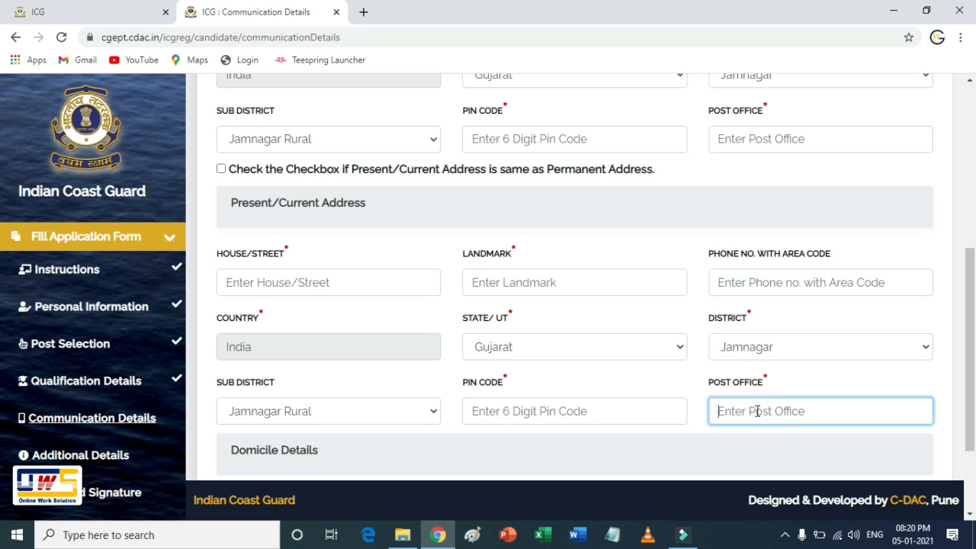
Set the domicile state to Gujarat in the Domicile Details section
scroll(803, 431, "up", 1)
scroll(802, 432, "down", 2)
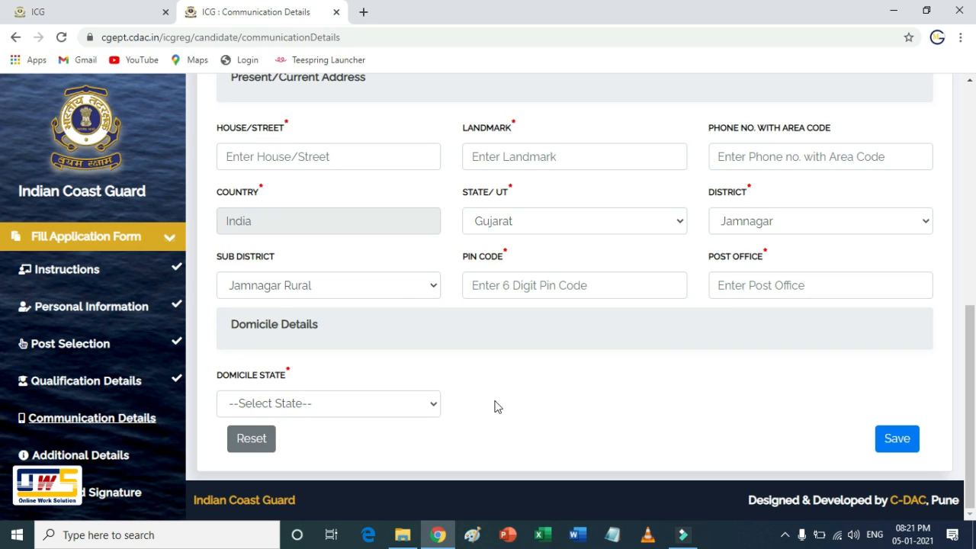
left_click(395, 410)
scroll(379, 284, "down", 1)
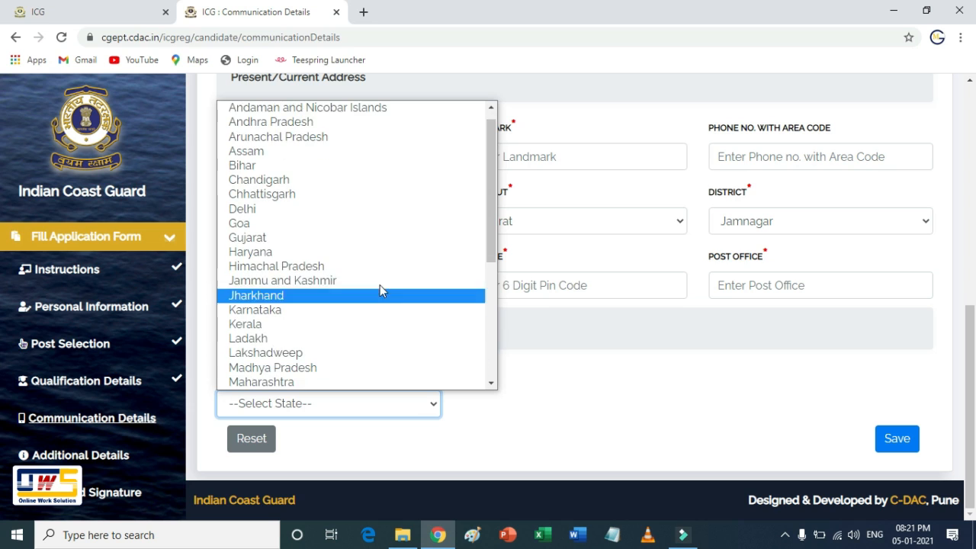
left_click(371, 241)
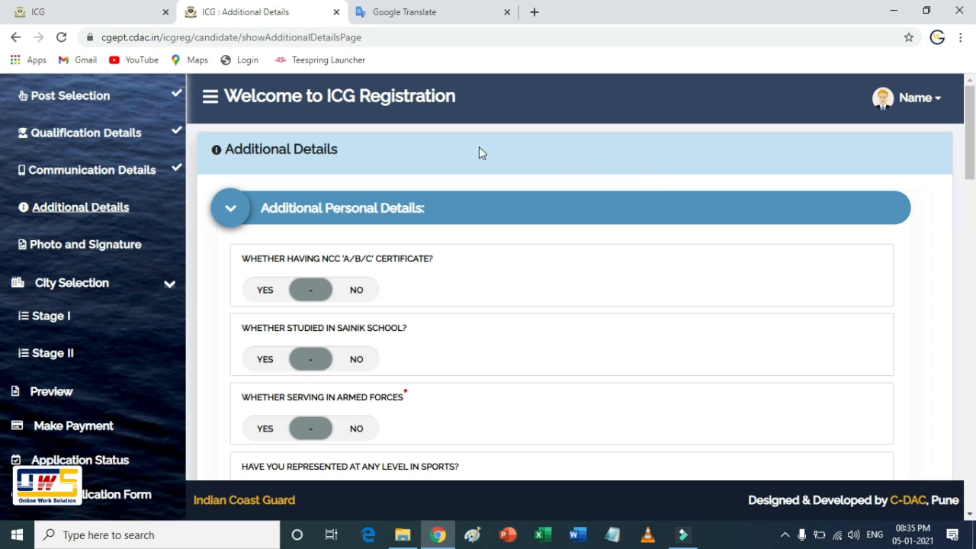
Review the yes/no questions in Additional Details, from personal details through court convictions to debarment by government agencies
left_click_drag(371, 149, 226, 150)
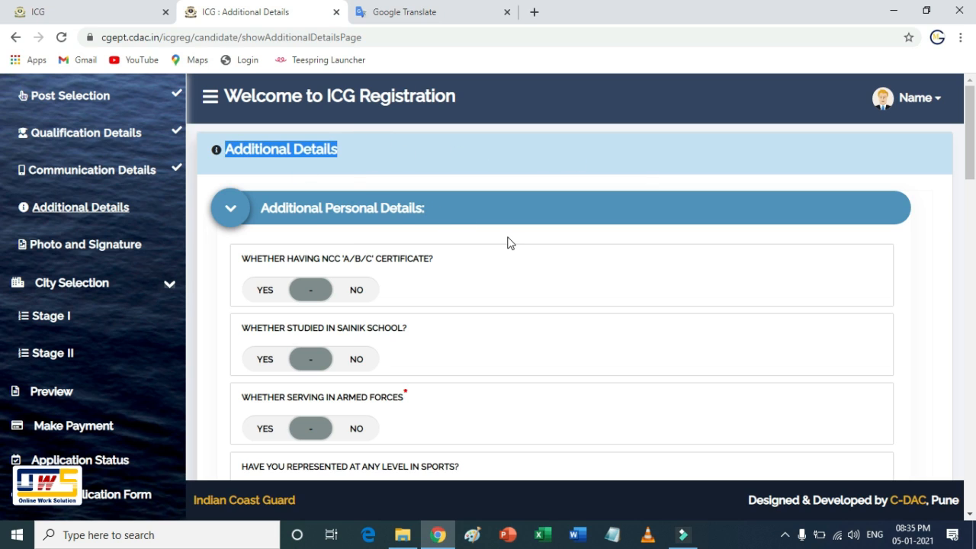
scroll(511, 243, "down", 9)
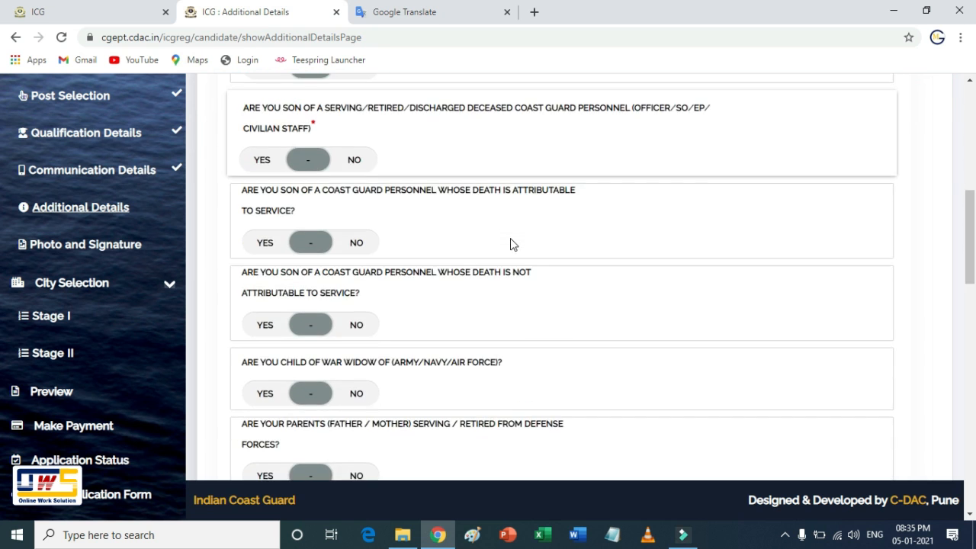
scroll(510, 242, "down", 10)
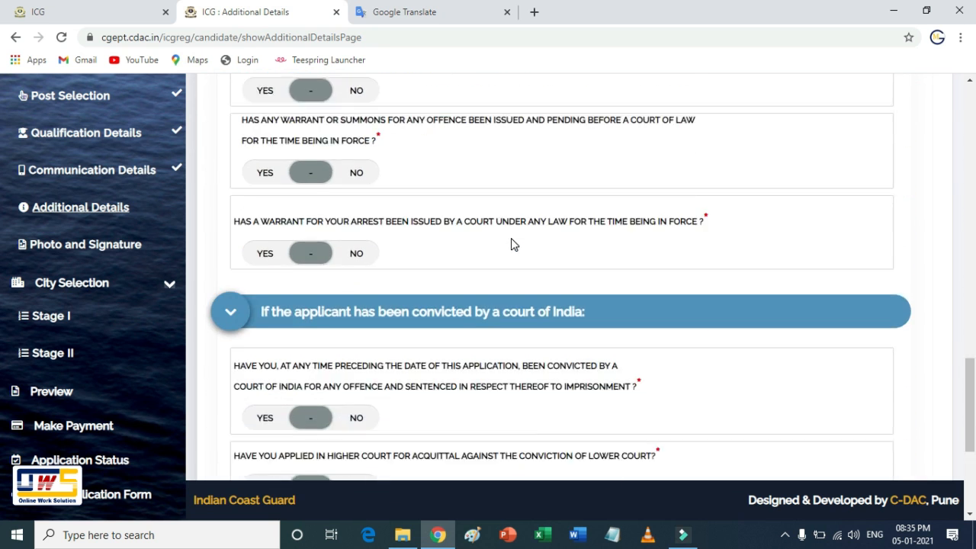
scroll(512, 244, "down", 2)
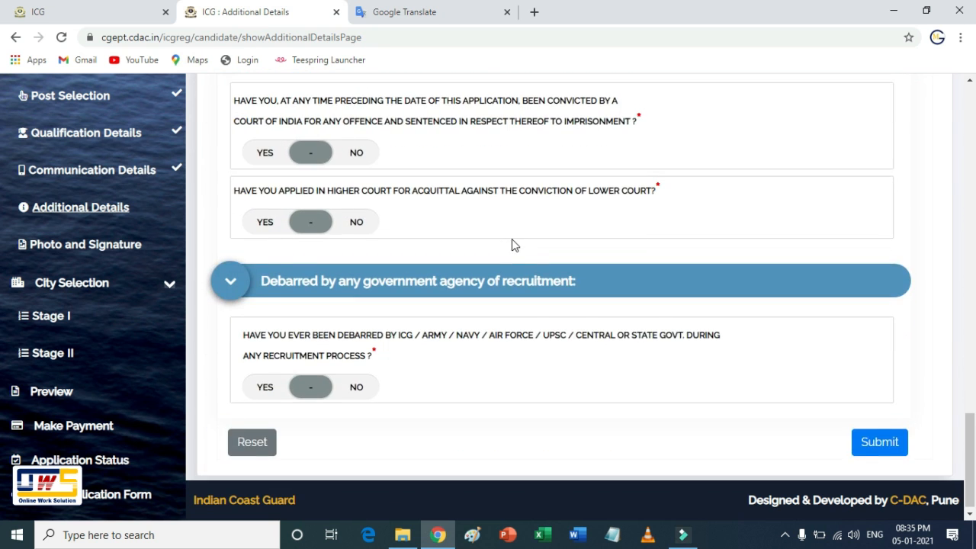
Recheck the mandatory yes/no questions on personal details, criminal proceedings and debarment, and submit the Additional Details section
scroll(511, 244, "up", 5)
scroll(507, 244, "up", 2)
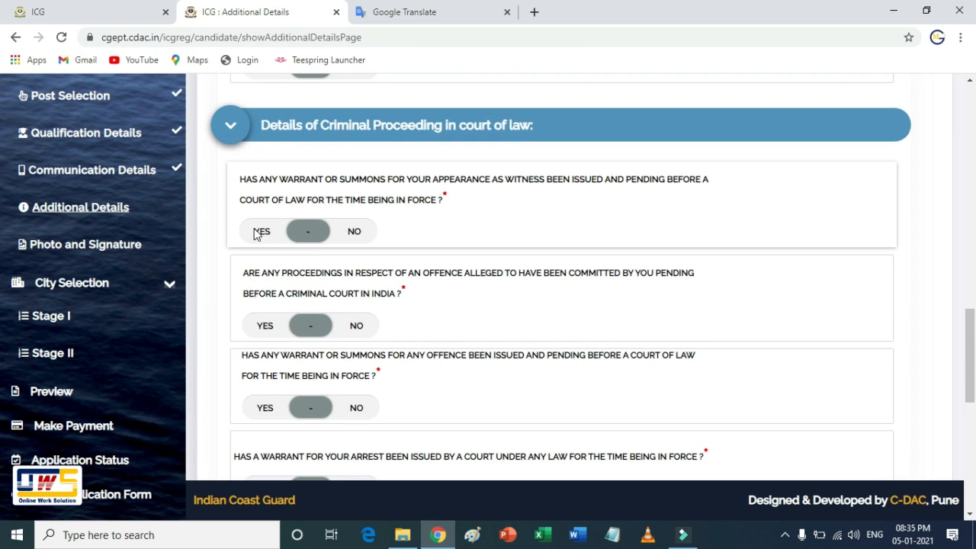
scroll(436, 276, "up", 5)
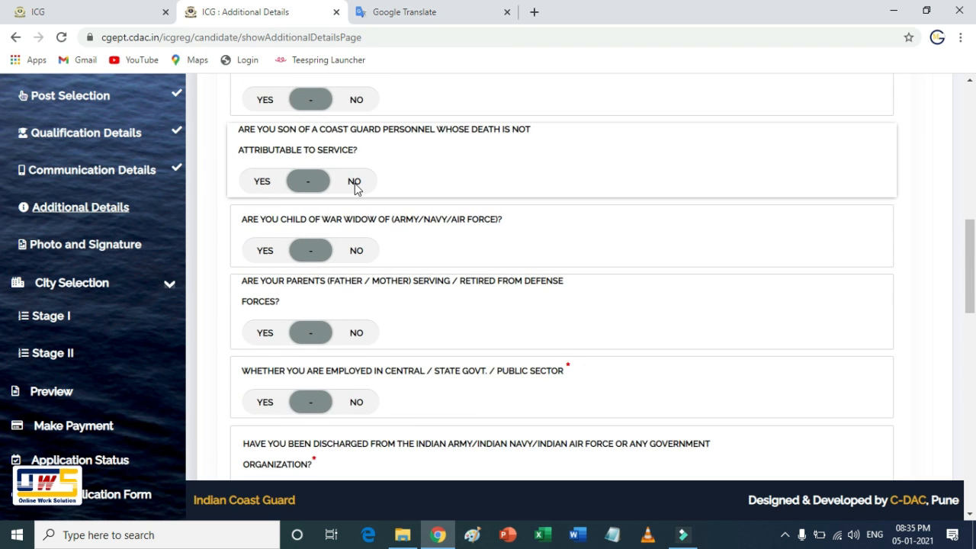
scroll(496, 241, "up", 5)
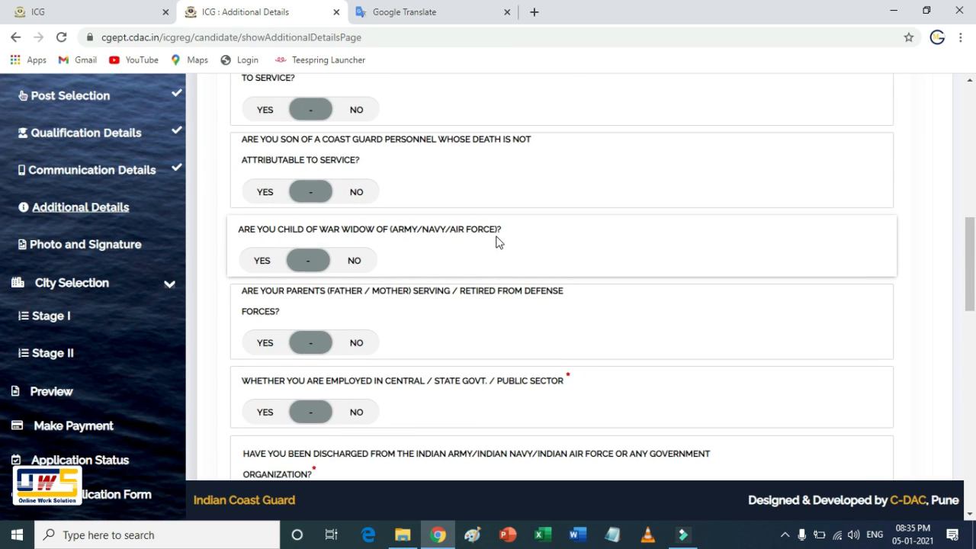
scroll(495, 241, "up", 3)
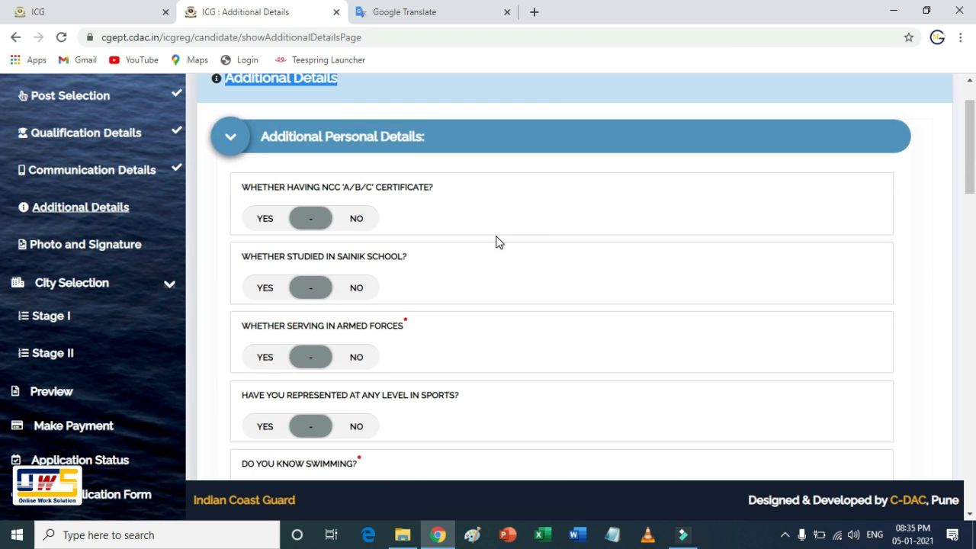
scroll(495, 240, "down", 2)
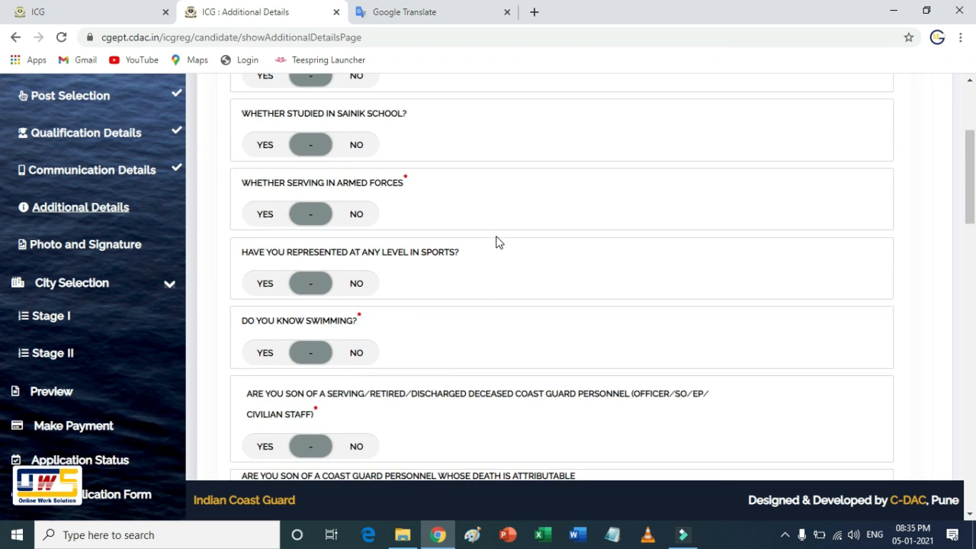
left_click(420, 179)
left_click_drag(415, 179, 402, 180)
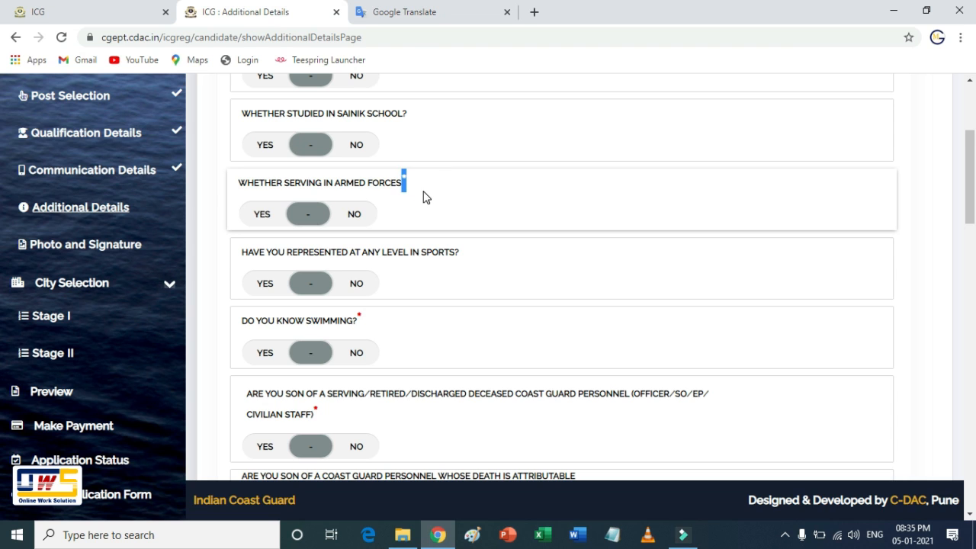
scroll(428, 202, "down", 5)
scroll(431, 208, "down", 9)
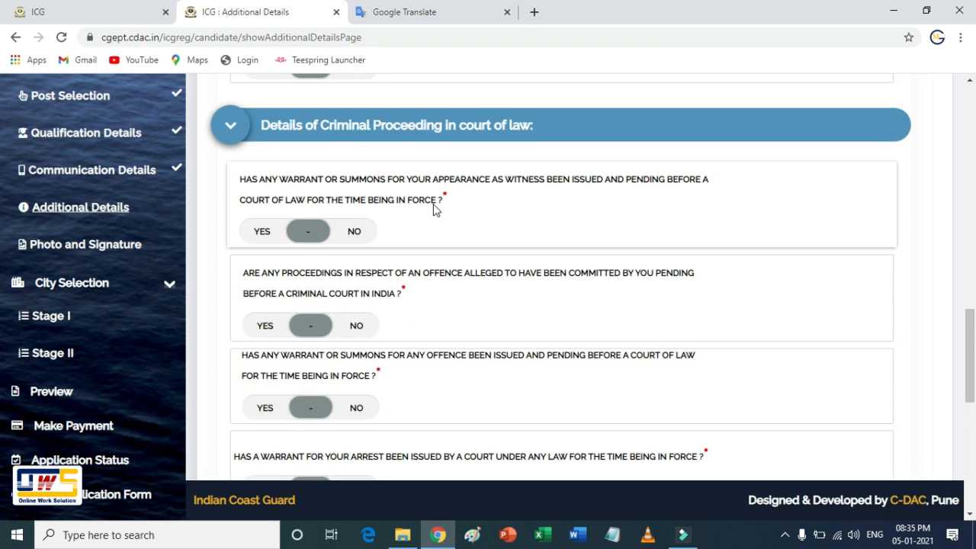
scroll(433, 211, "down", 4)
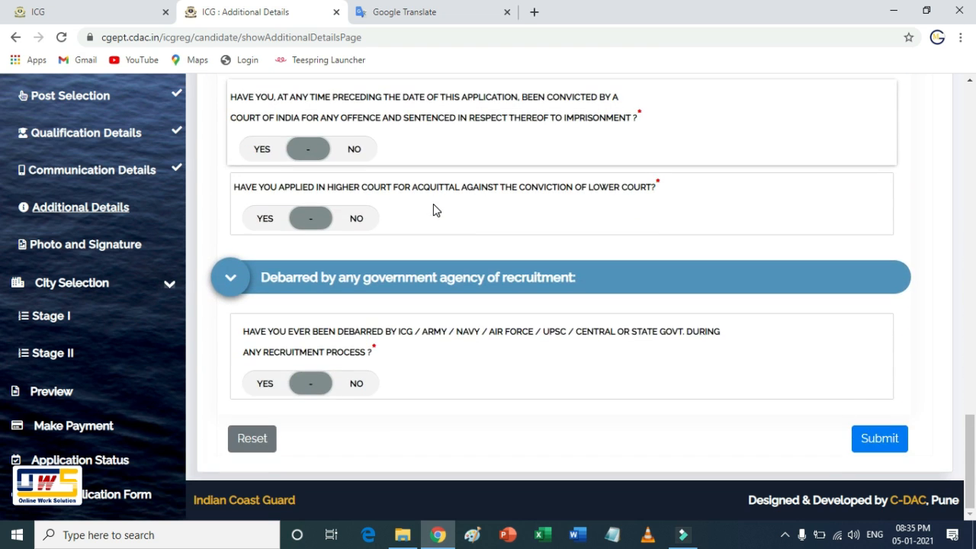
left_click(867, 440)
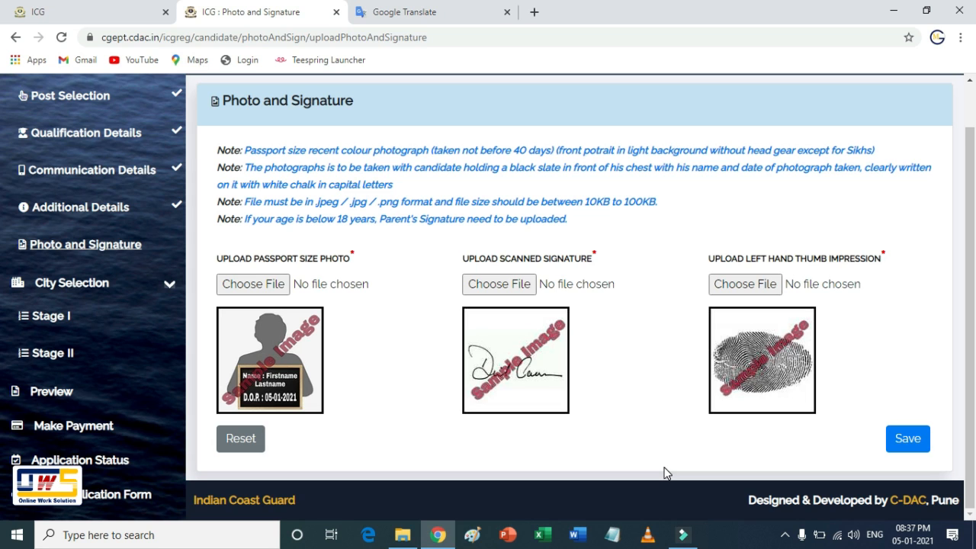
Review the notes and the photo, signature and left hand thumb impression upload fields, and save the Photo and Signature section
scroll(664, 472, "up", 1)
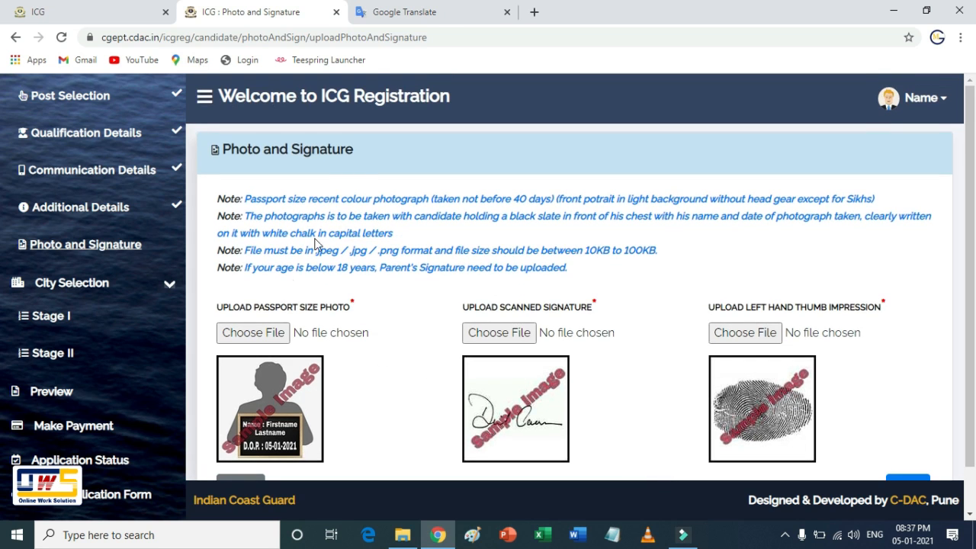
left_click_drag(365, 150, 221, 149)
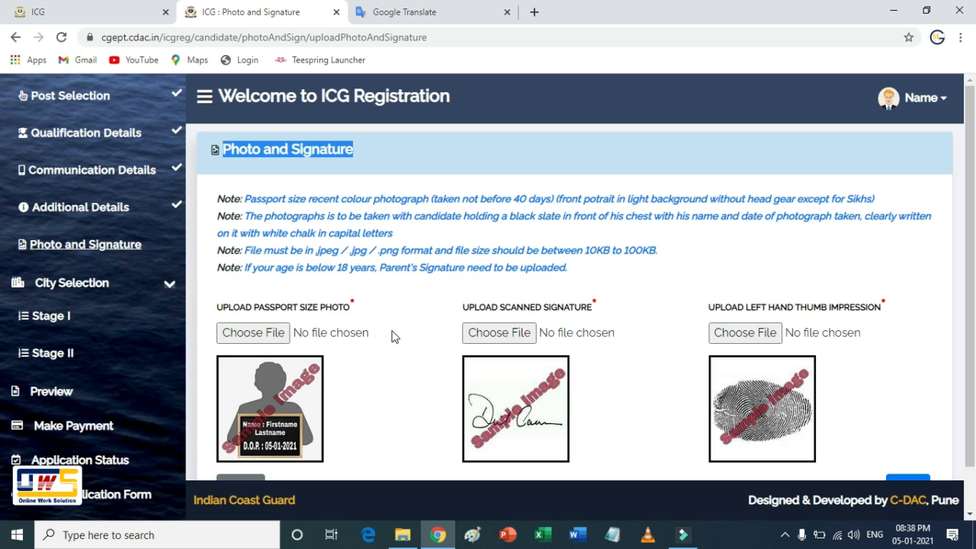
left_click_drag(215, 198, 619, 289)
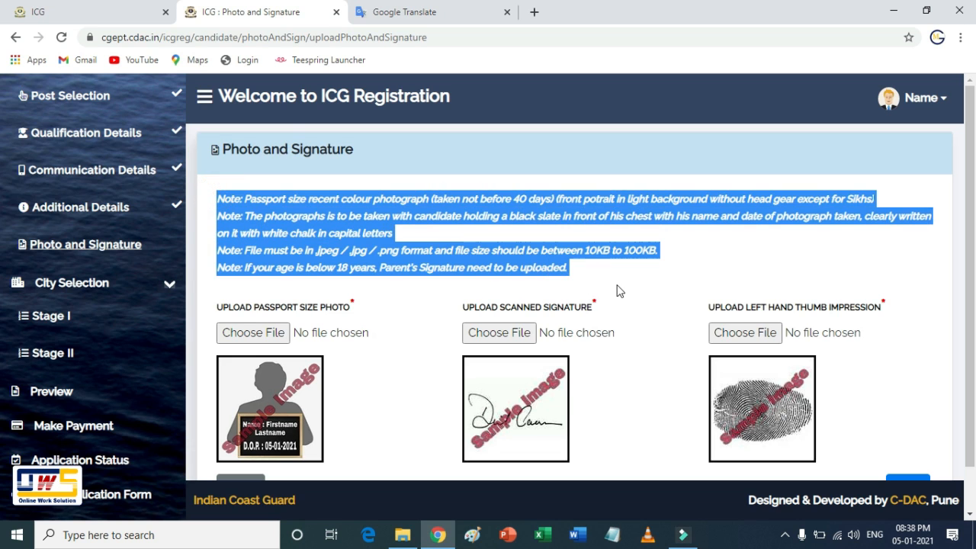
left_click(358, 350)
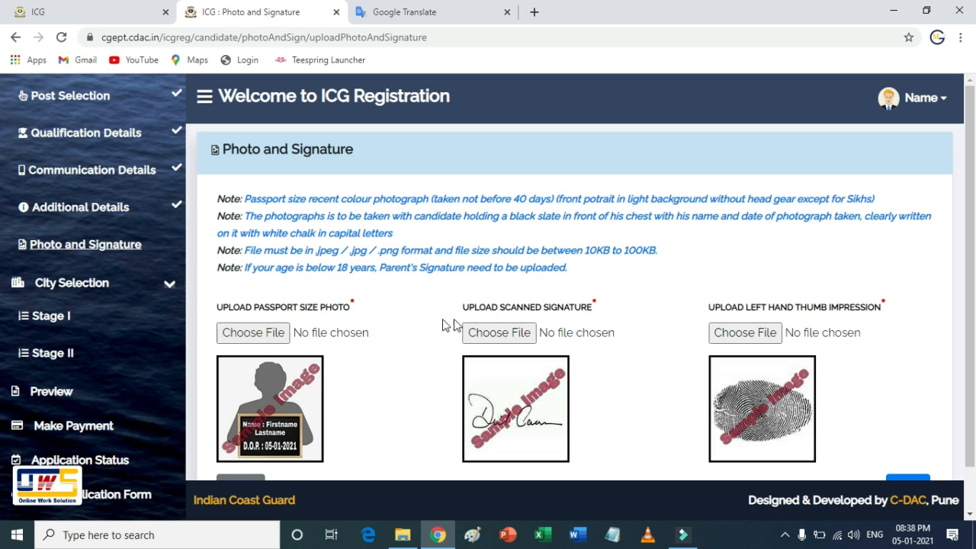
left_click_drag(464, 308, 589, 312)
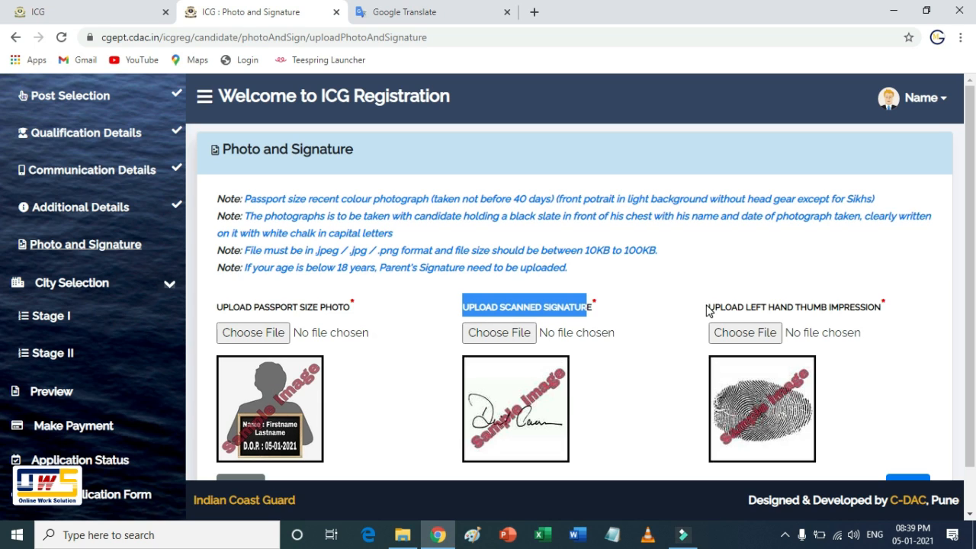
left_click_drag(706, 310, 887, 308)
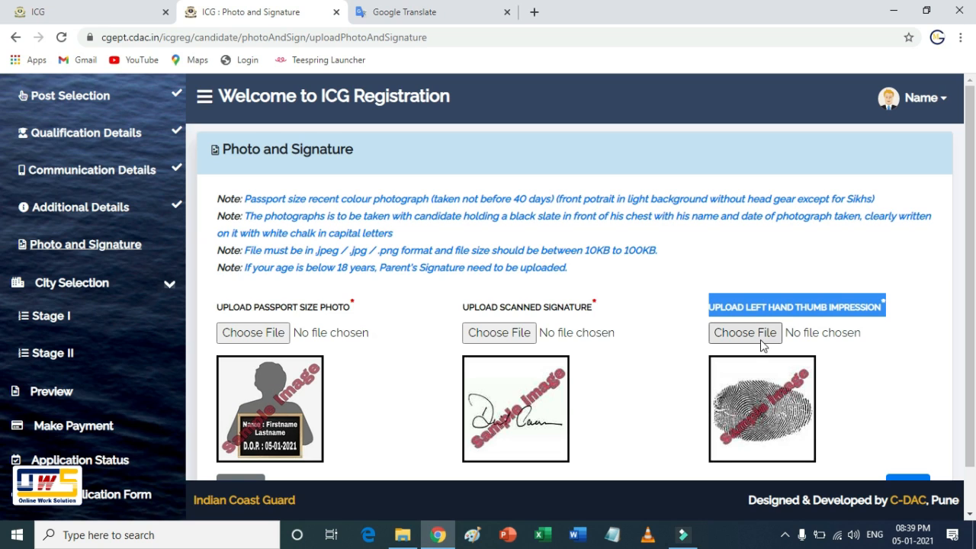
scroll(716, 374, "down", 1)
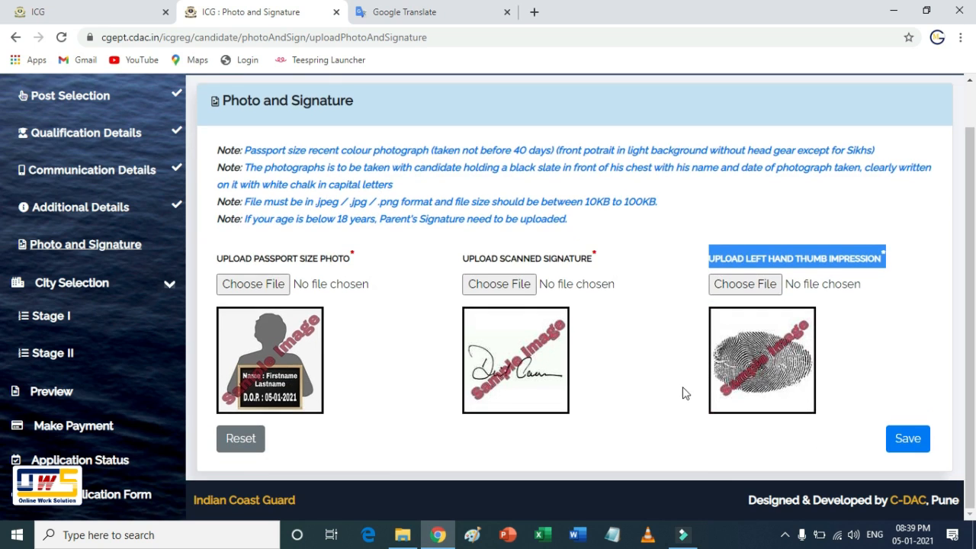
left_click(907, 439)
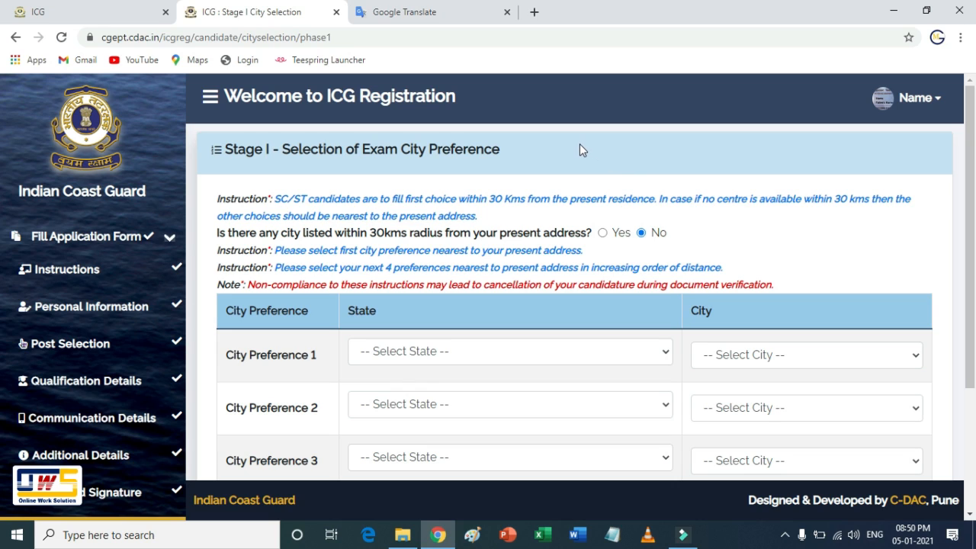
Read the Stage I exam city instructions, the 30 km radius question and the non-compliance note
left_click_drag(580, 143, 247, 150)
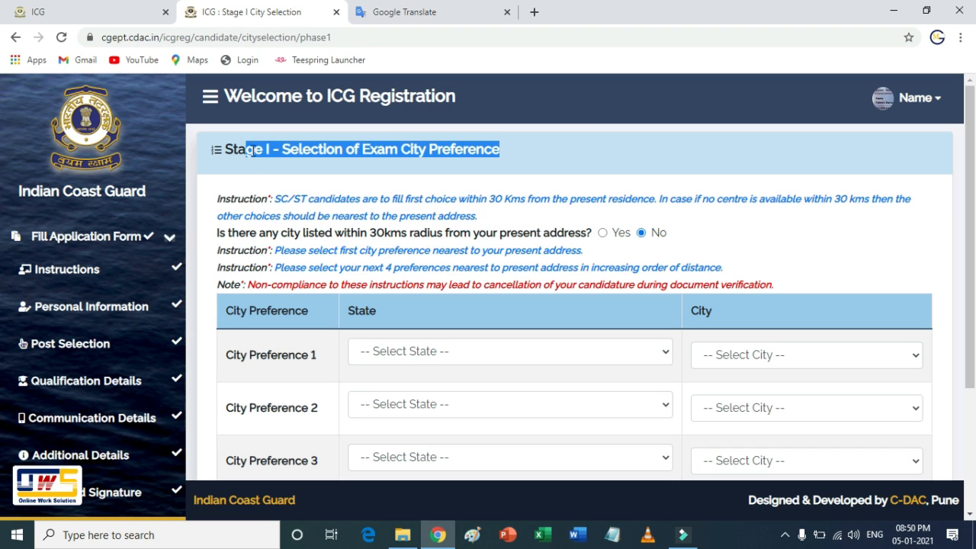
left_click_drag(218, 197, 477, 218)
left_click(491, 221)
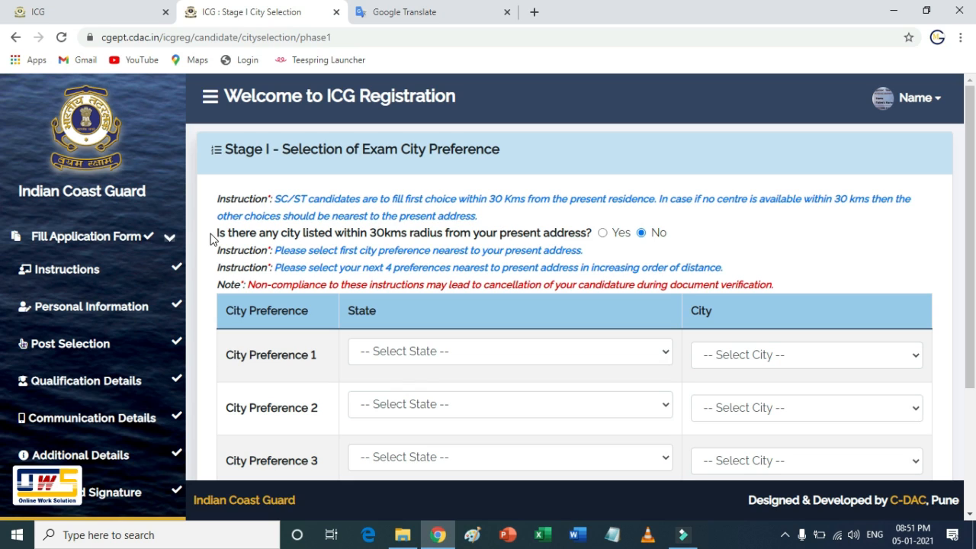
left_click_drag(210, 232, 590, 235)
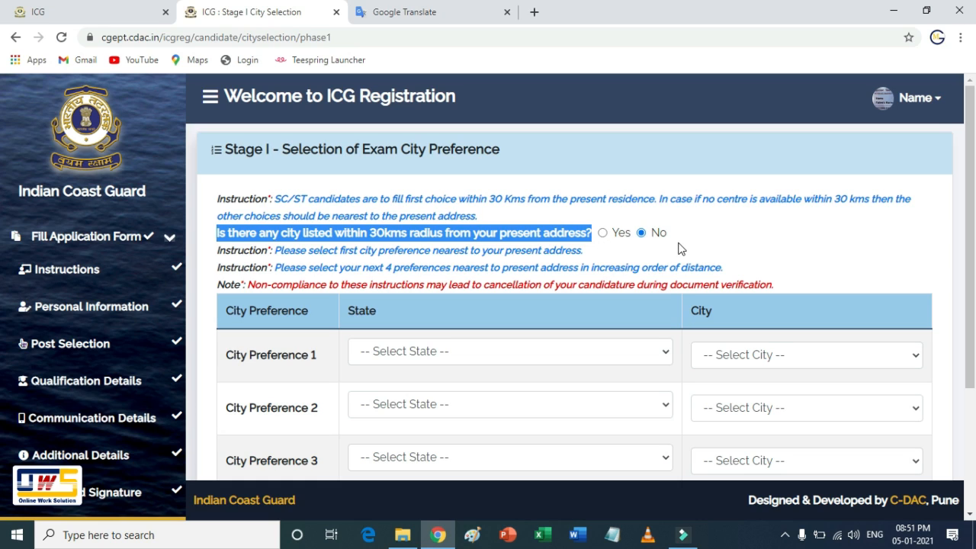
left_click(217, 257)
left_click_drag(218, 257, 780, 288)
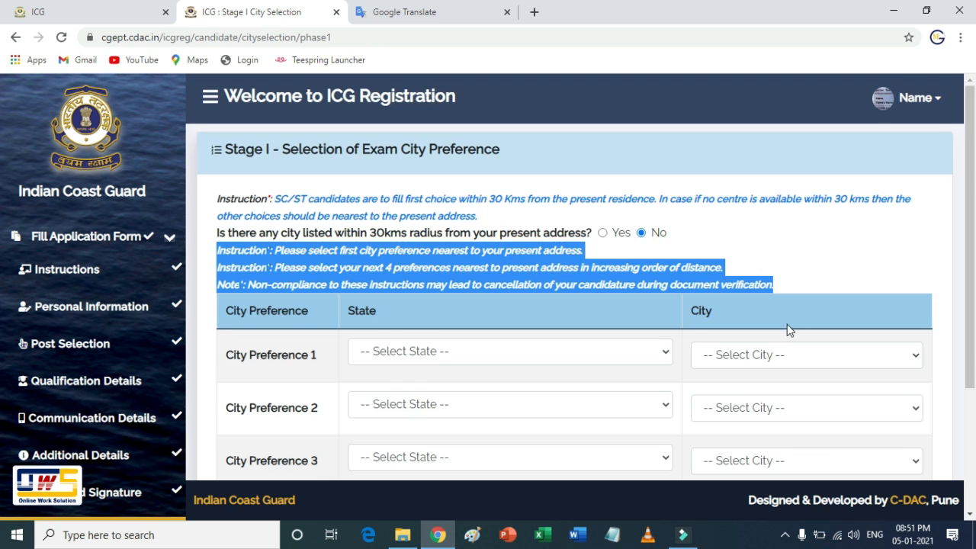
Set Stage I City Preference 1 to state Gujarat and city Rajkot
scroll(787, 325, "down", 3)
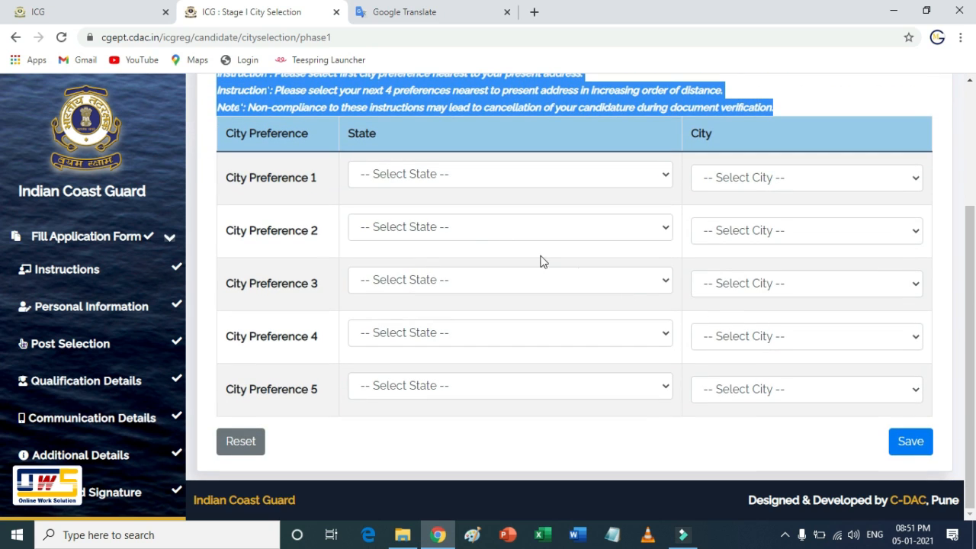
left_click(490, 178)
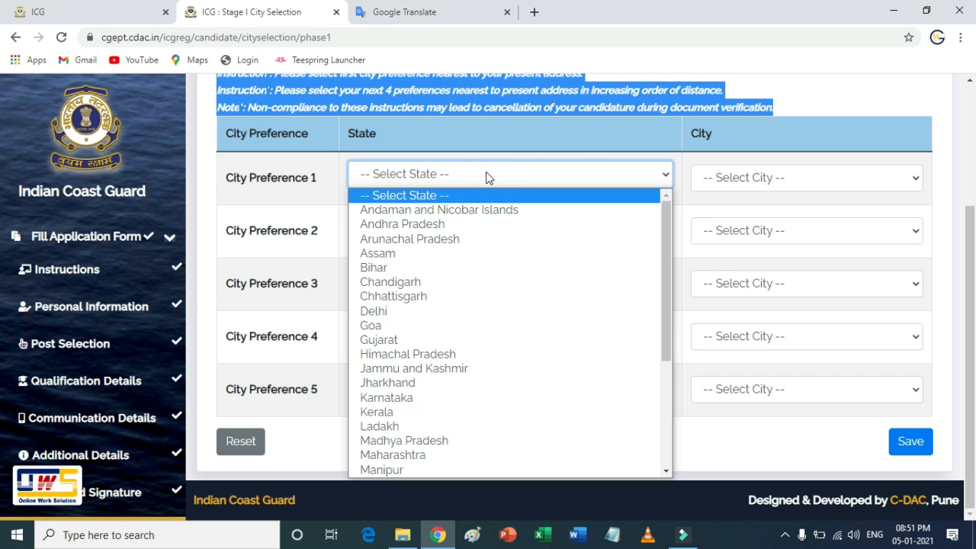
left_click(431, 340)
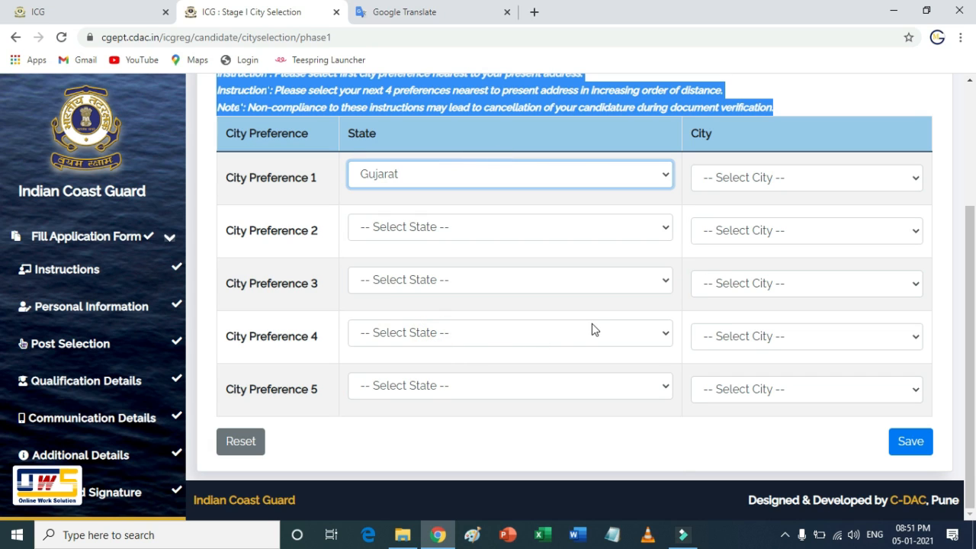
left_click(809, 183)
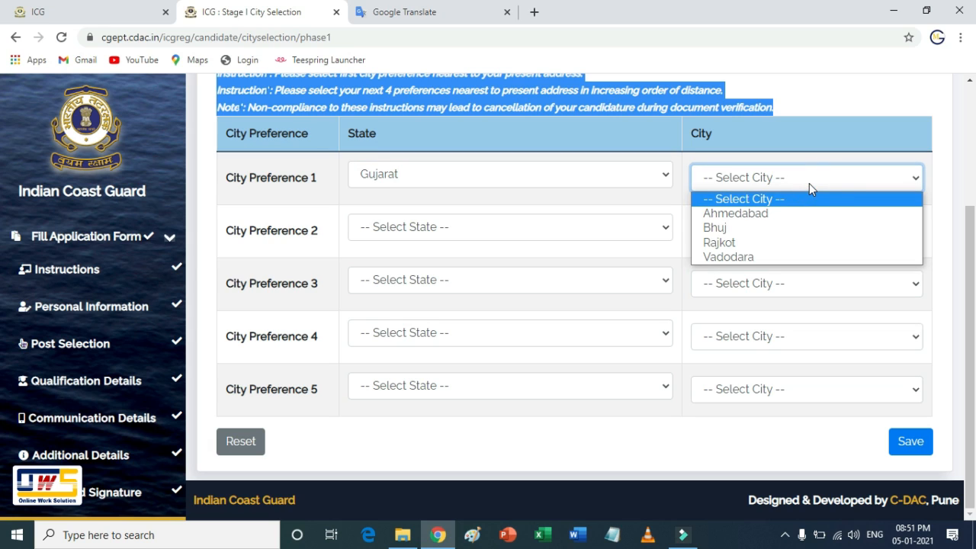
left_click(771, 238)
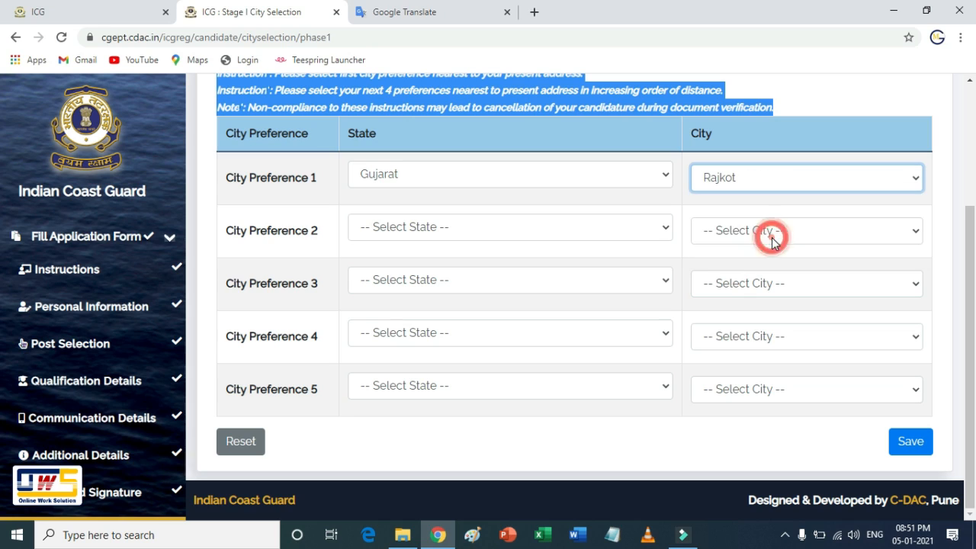
Set Stage I City Preference 2 to state Gujarat and city Ahmedabad
left_click(607, 231)
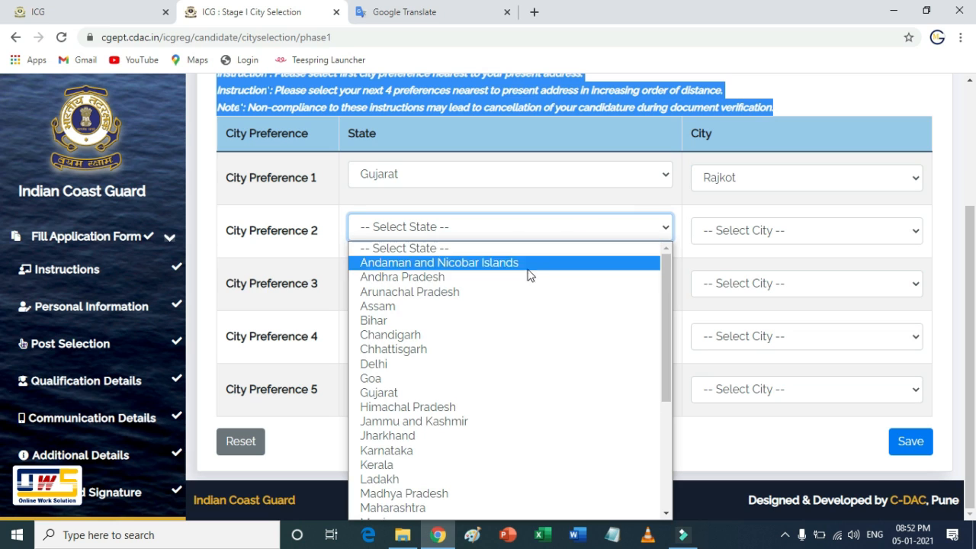
left_click(461, 393)
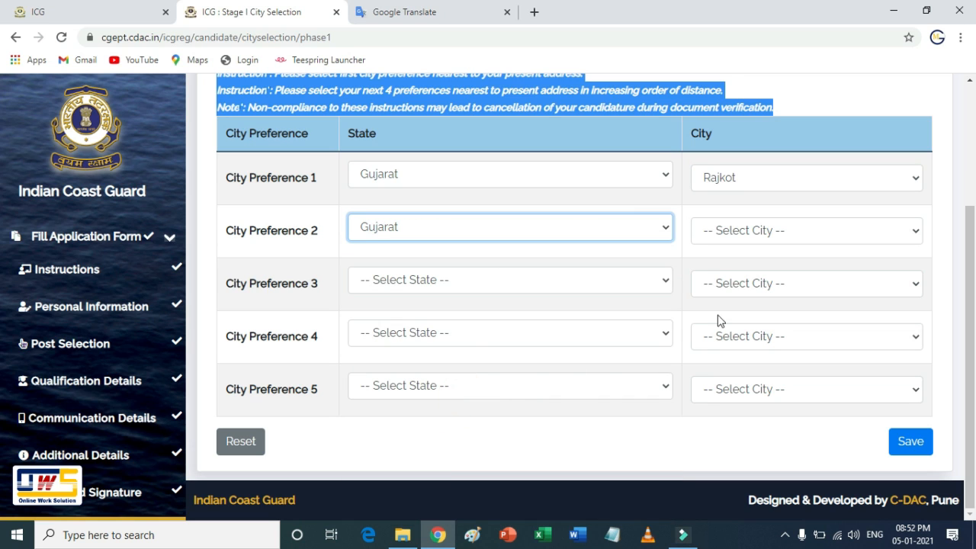
left_click(804, 231)
left_click(767, 269)
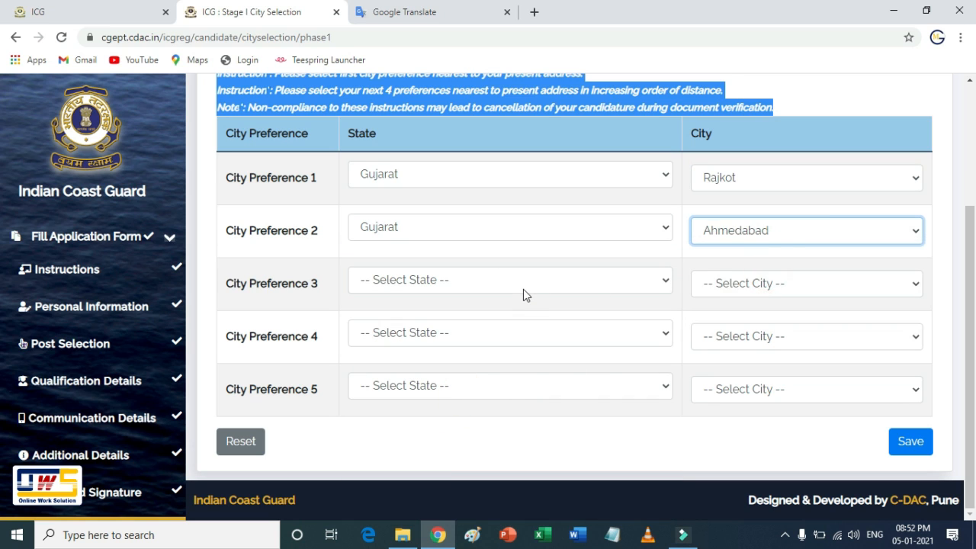
Set Stage I City Preference 3 to state Gujarat and city Vadodara
left_click(521, 286)
left_click(448, 144)
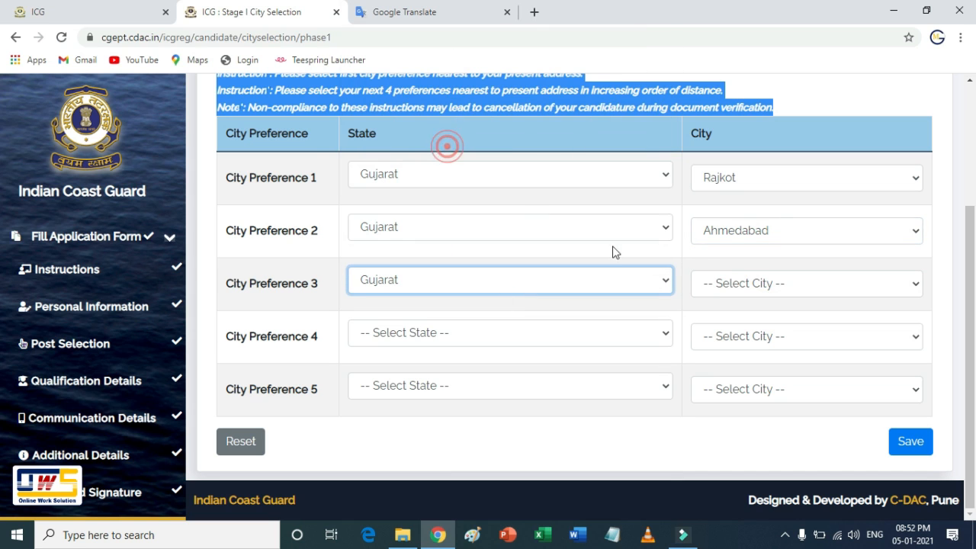
left_click(741, 283)
left_click(762, 364)
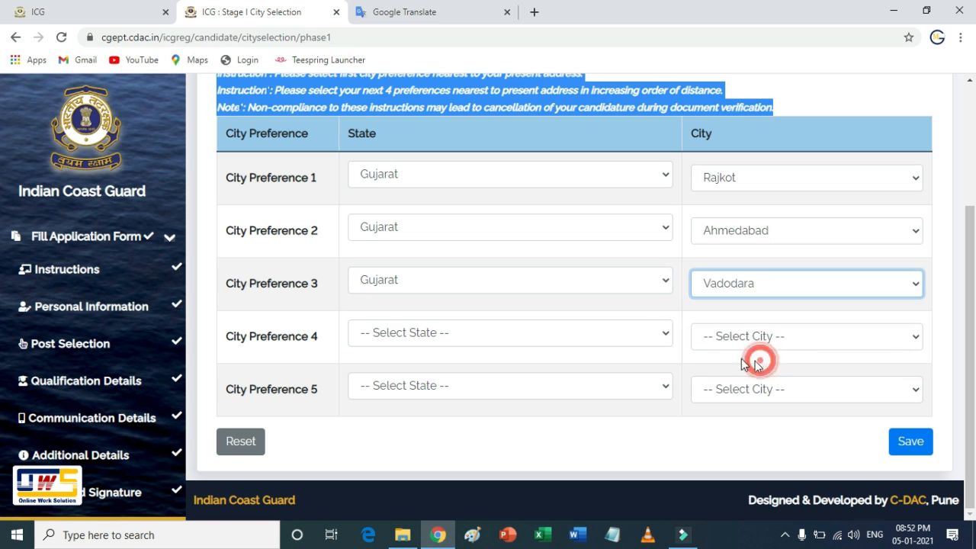
Set Stage I City Preference 4 to state Gujarat and city Bhuj, and open the state choices for City Preference 5
left_click(485, 334)
left_click(435, 182)
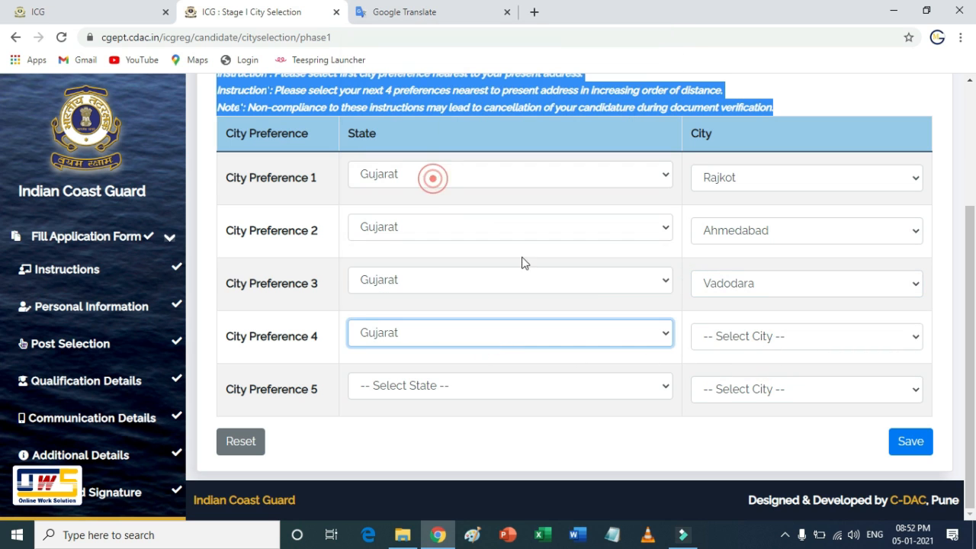
left_click(774, 339)
left_click(749, 386)
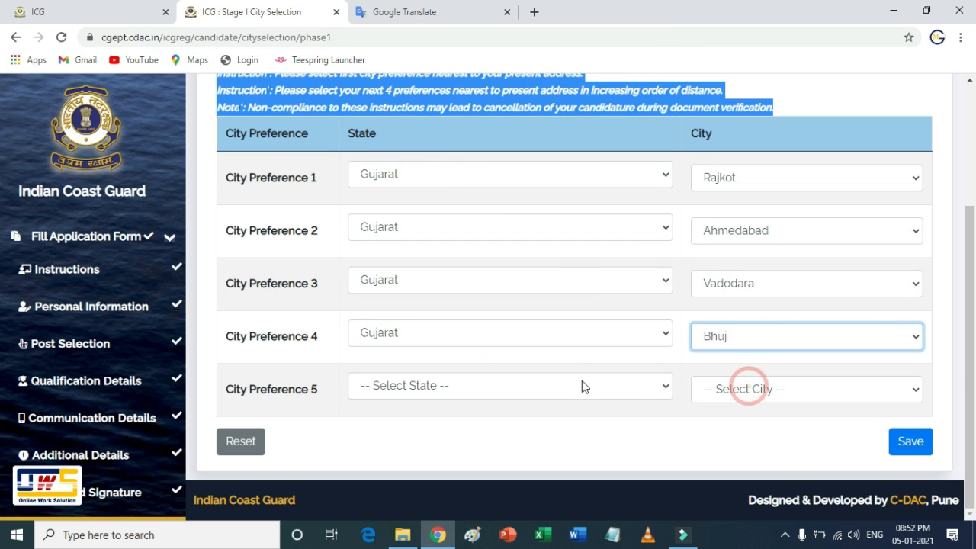
left_click(560, 388)
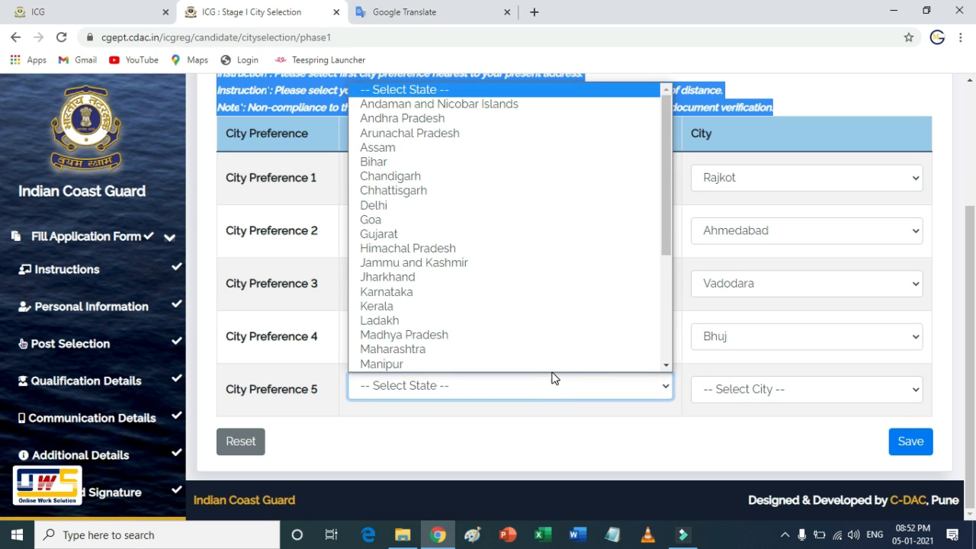
scroll(553, 373, "down", 1)
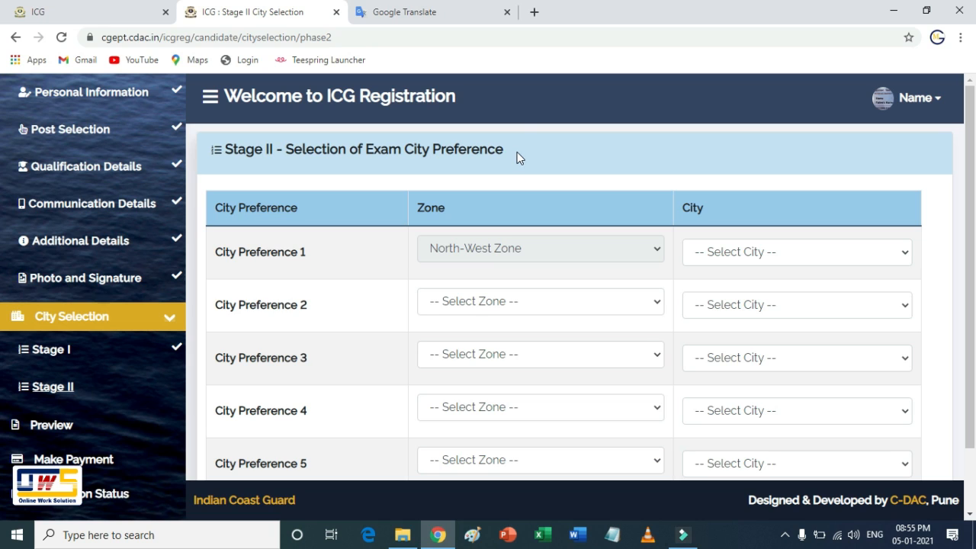
Check the zone choices for Stage II City Preference 1 and open its list of exam cities
left_click_drag(516, 152, 285, 152)
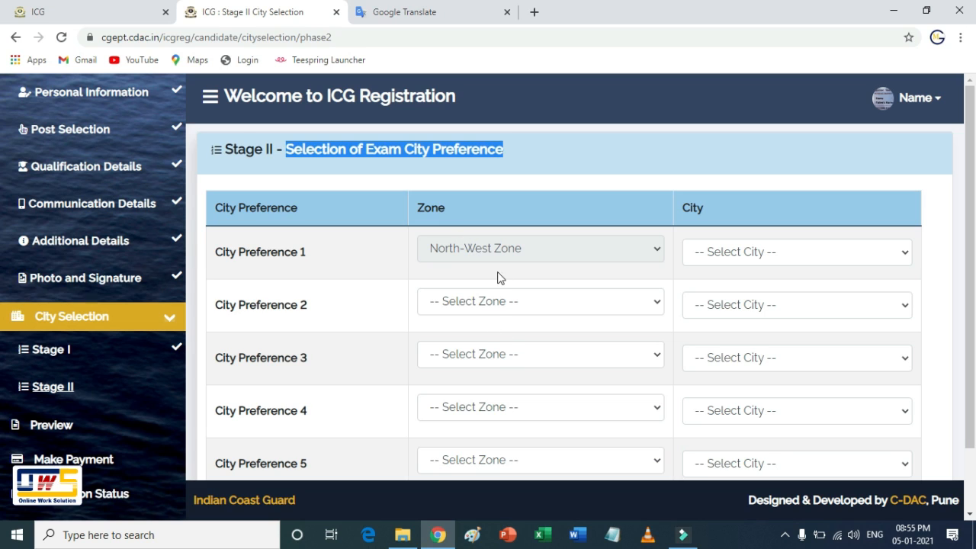
left_click(492, 249)
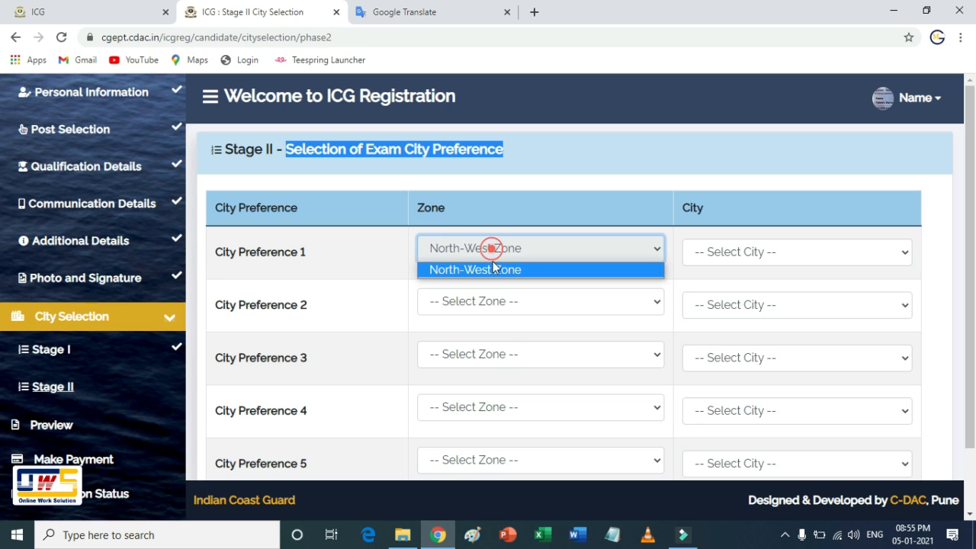
left_click(773, 252)
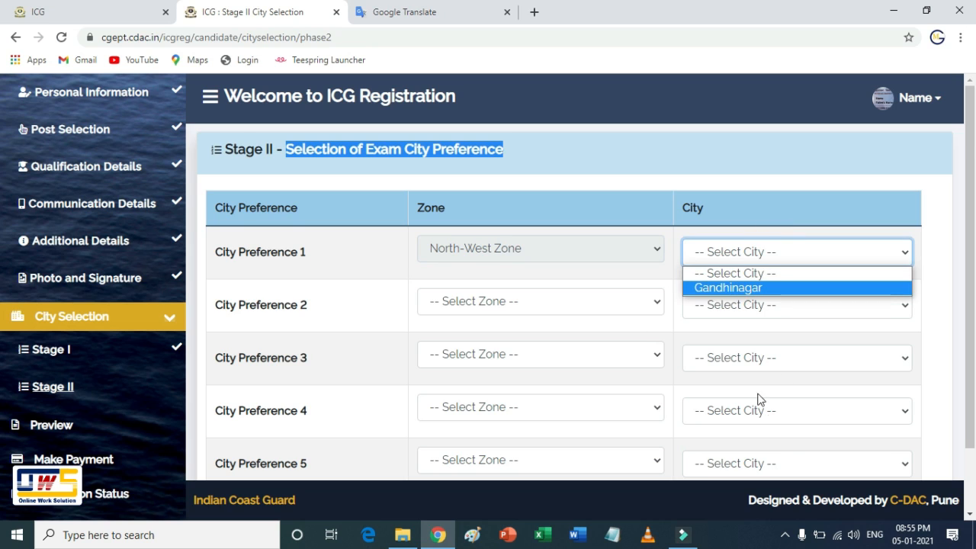
Review the application preview's exam city preferences and the city, date and self-attested declaration upload fields under Information
scroll(753, 389, "down", 1)
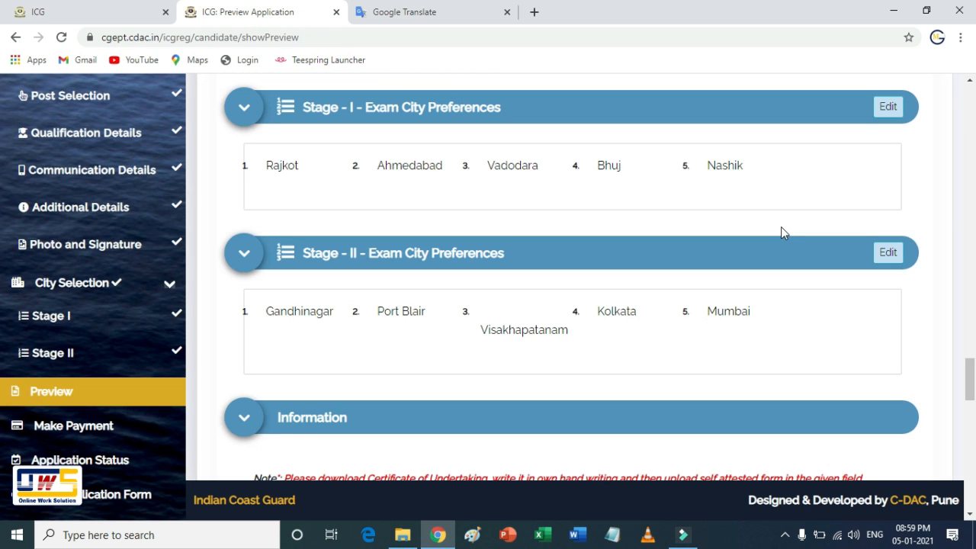
scroll(780, 233, "down", 3)
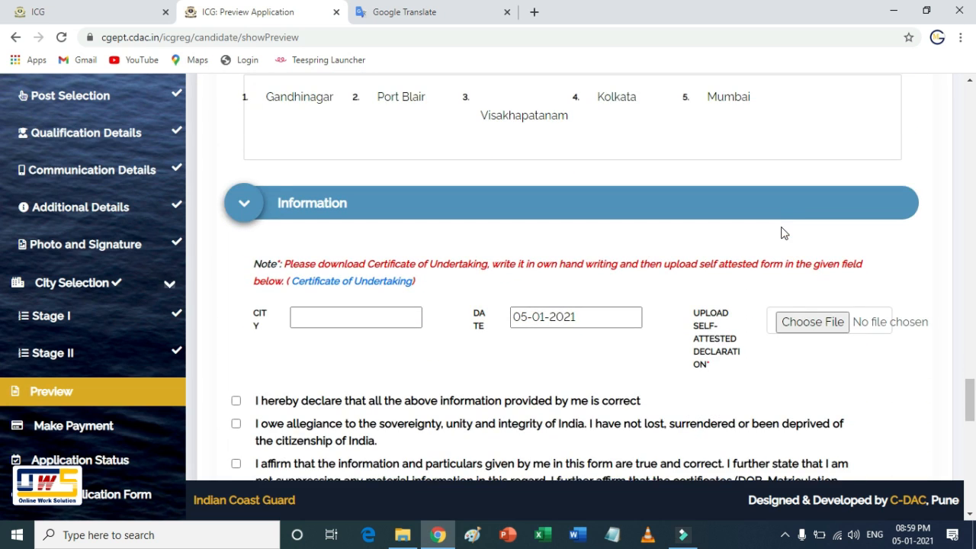
scroll(780, 233, "down", 1)
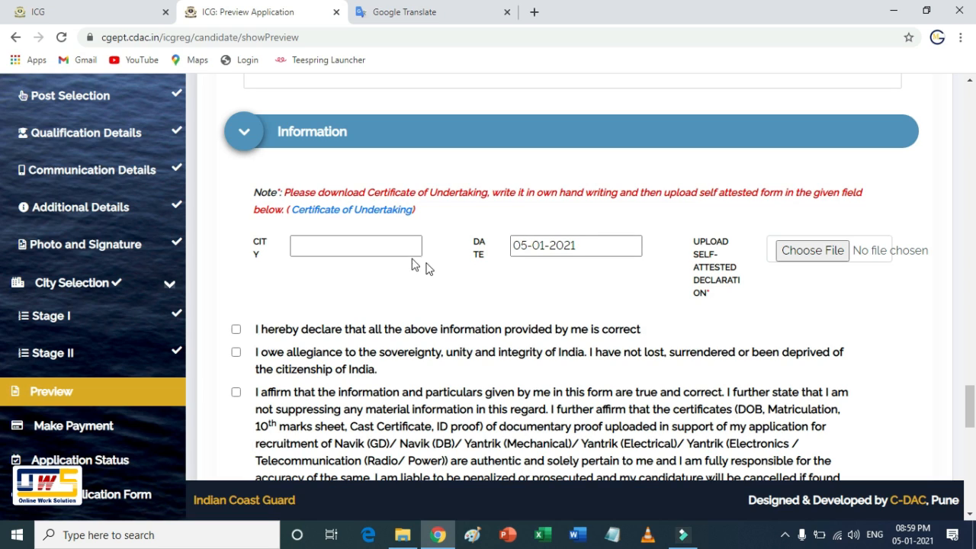
left_click(368, 244)
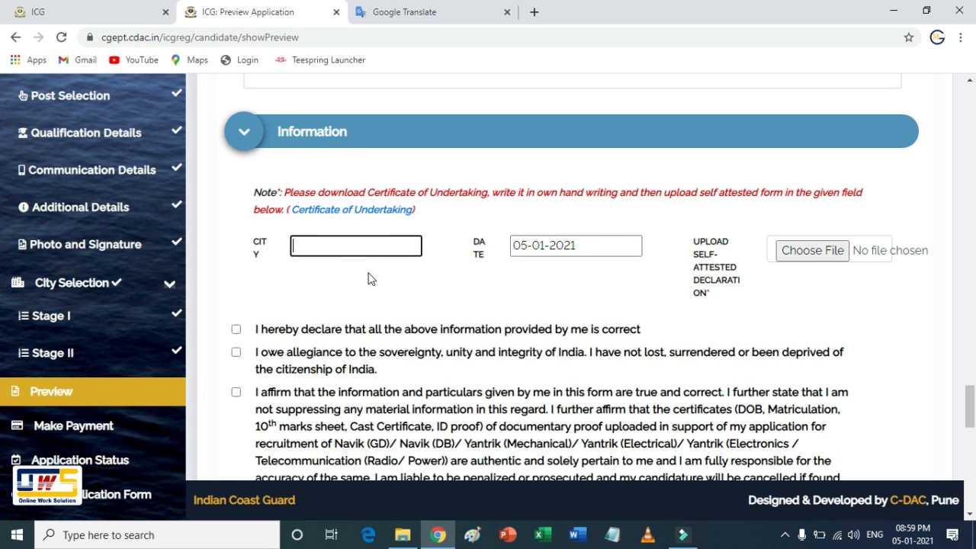
left_click_drag(577, 246, 506, 253)
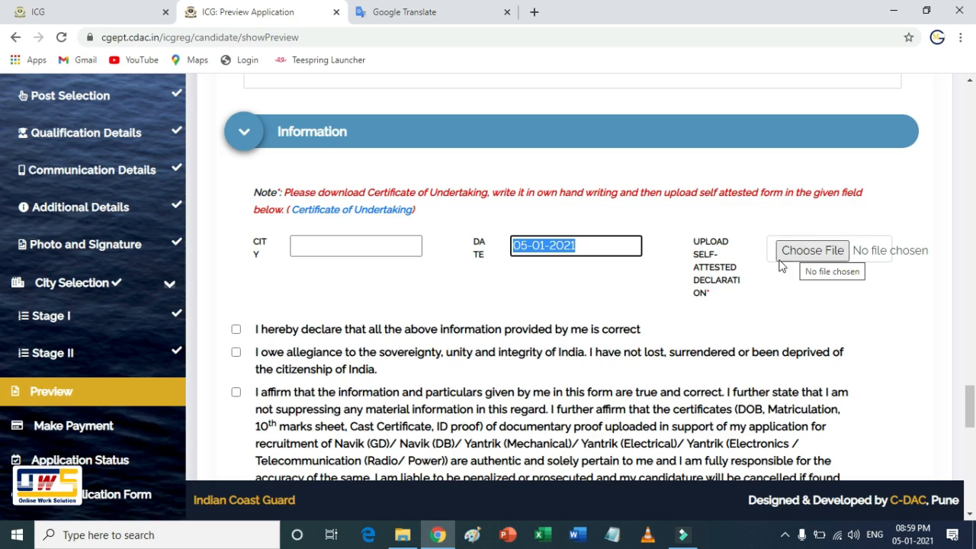
Examine the declaration and undertaking statements through to the end of the application preview
scroll(244, 244, "down", 2)
left_click_drag(258, 181, 811, 375)
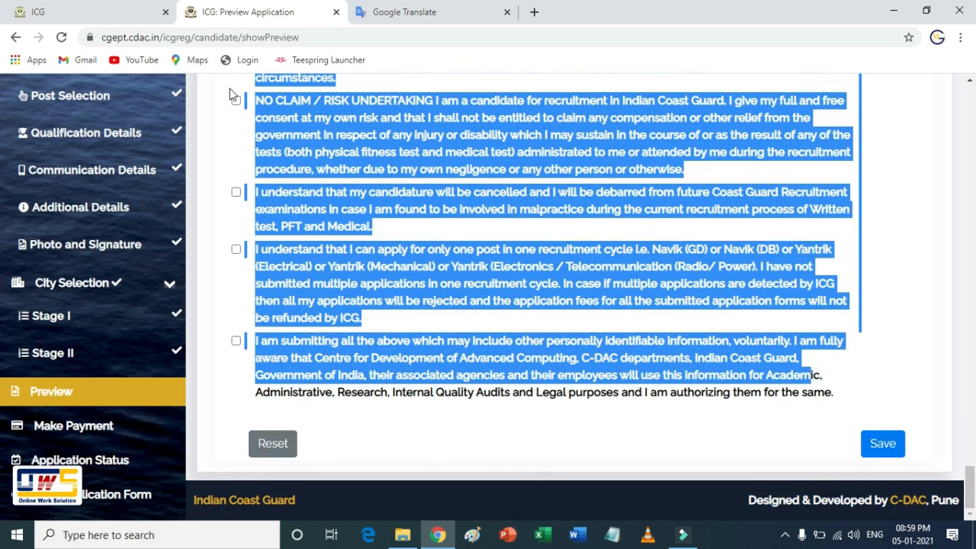
left_click(439, 450)
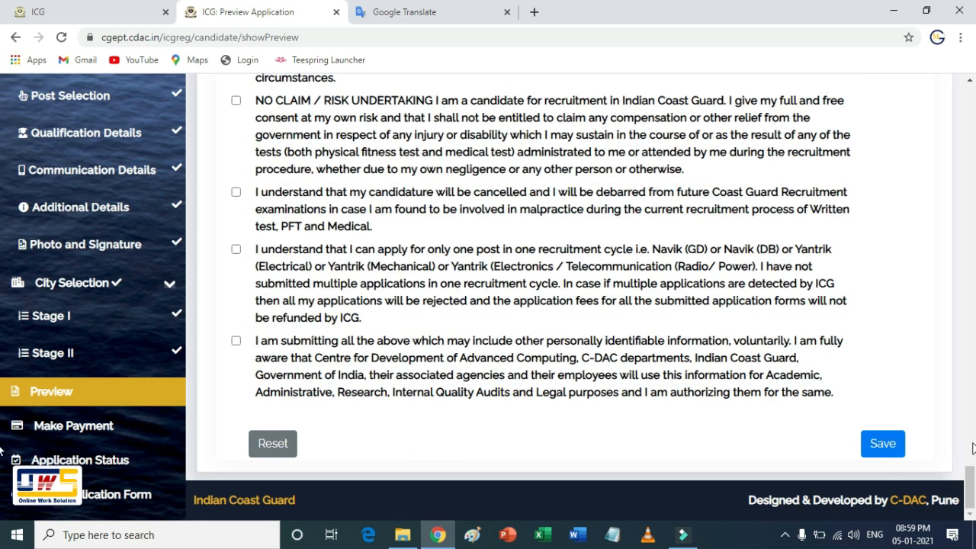